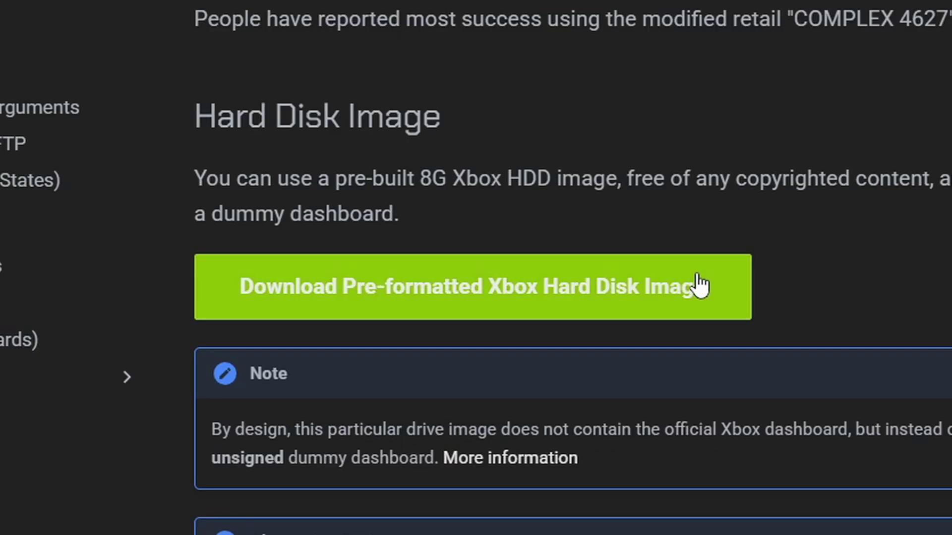
Download the pre-formatted Xbox hard disk image.
left_click(651, 296)
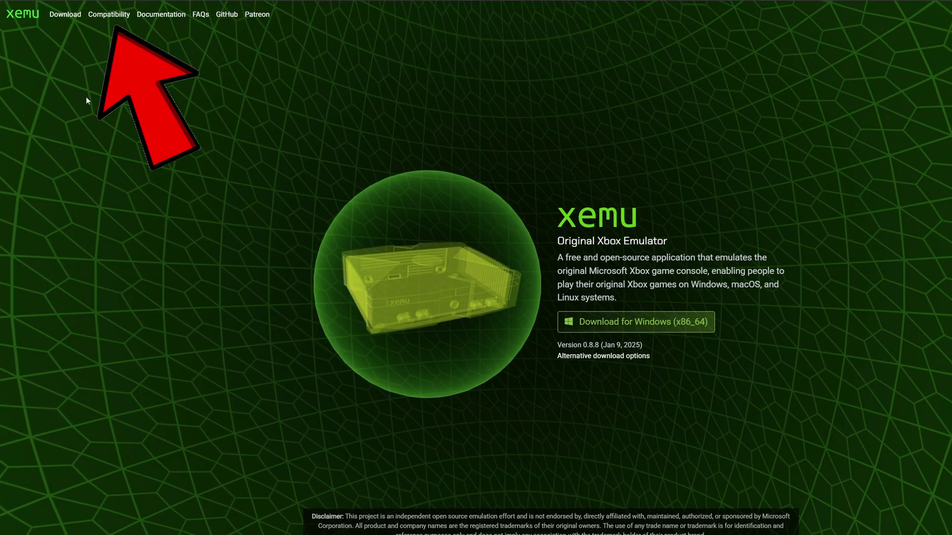
Open the xemu compatibility list and browse the playability status of the listed games.
left_click(109, 13)
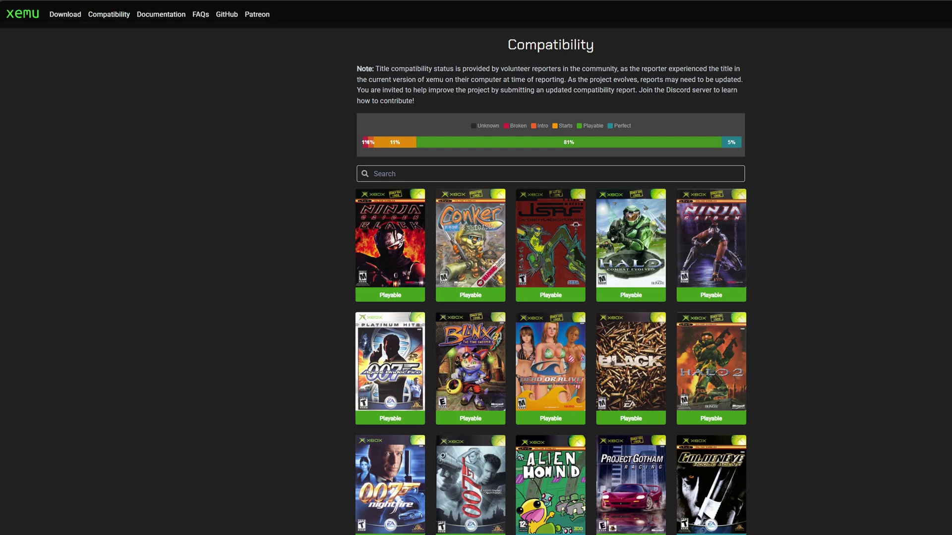
scroll(550, 282, "down", 3)
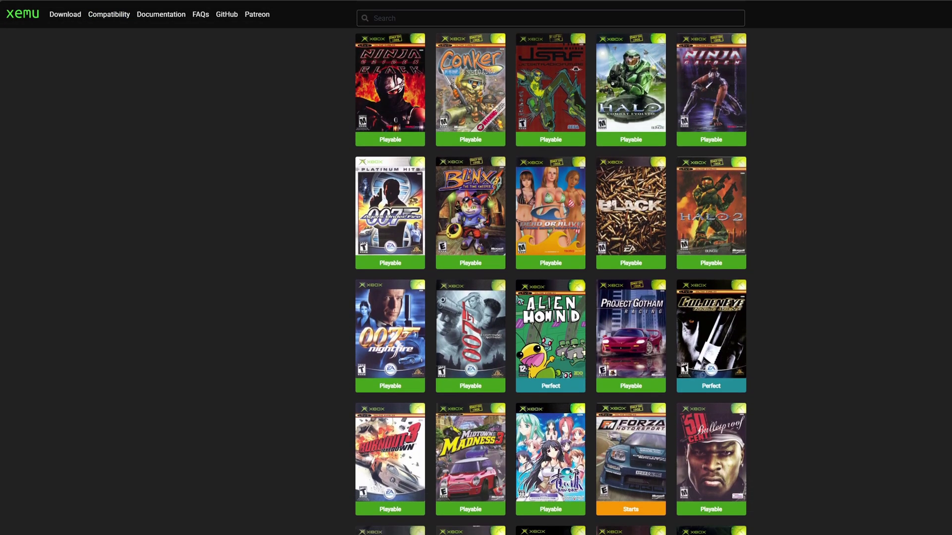
scroll(550, 283, "down", 5)
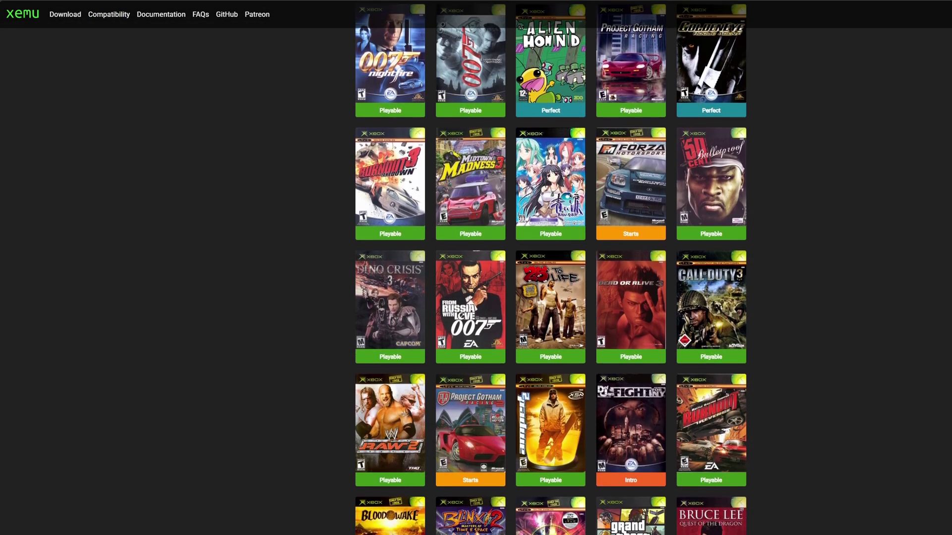
scroll(550, 283, "down", 5)
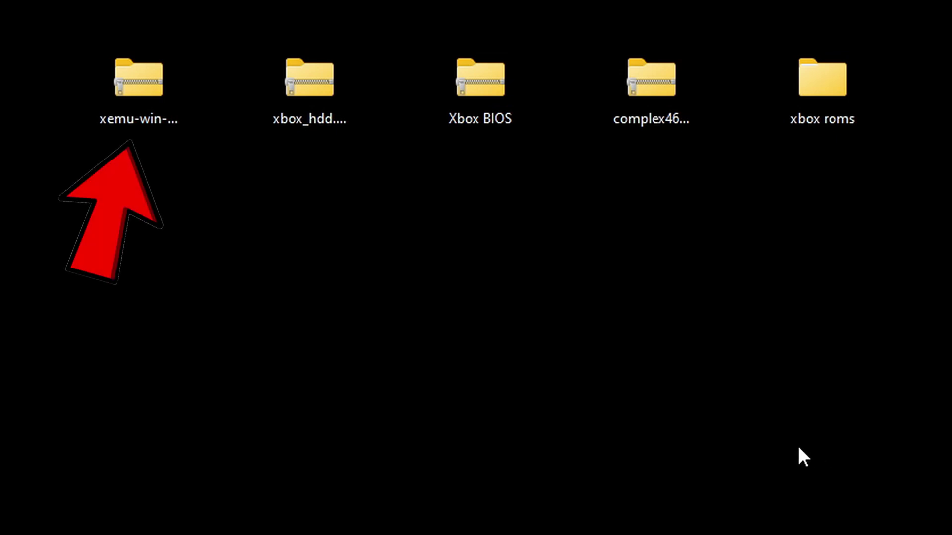
Extract the xemu-win-x86_64-release archive into its own folder with 7-Zip and delete the original archive.
left_click(138, 82)
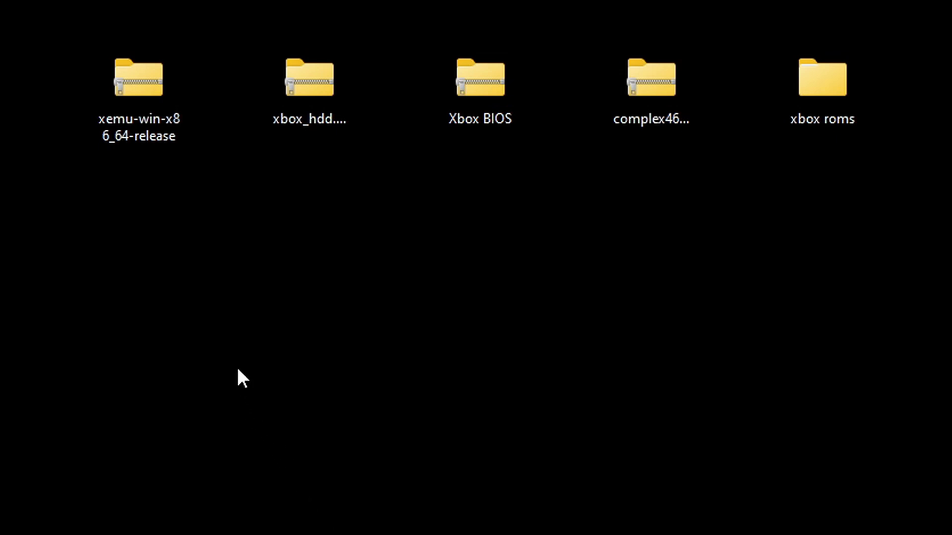
right_click(153, 89)
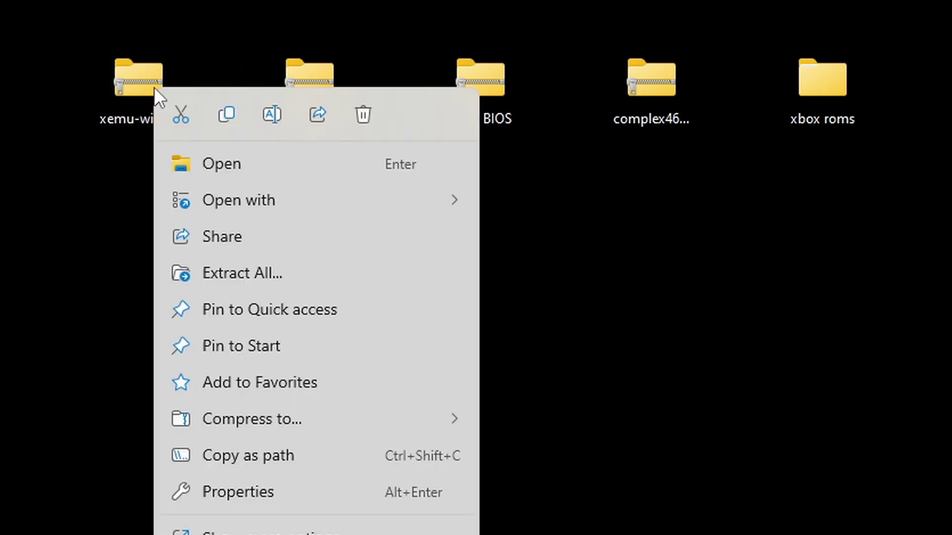
left_click(261, 523)
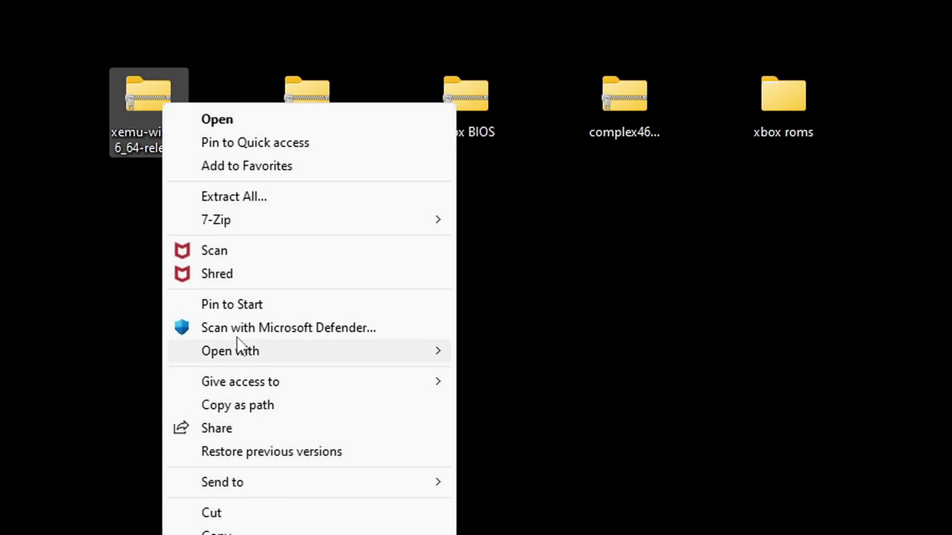
mouse_move(213, 220)
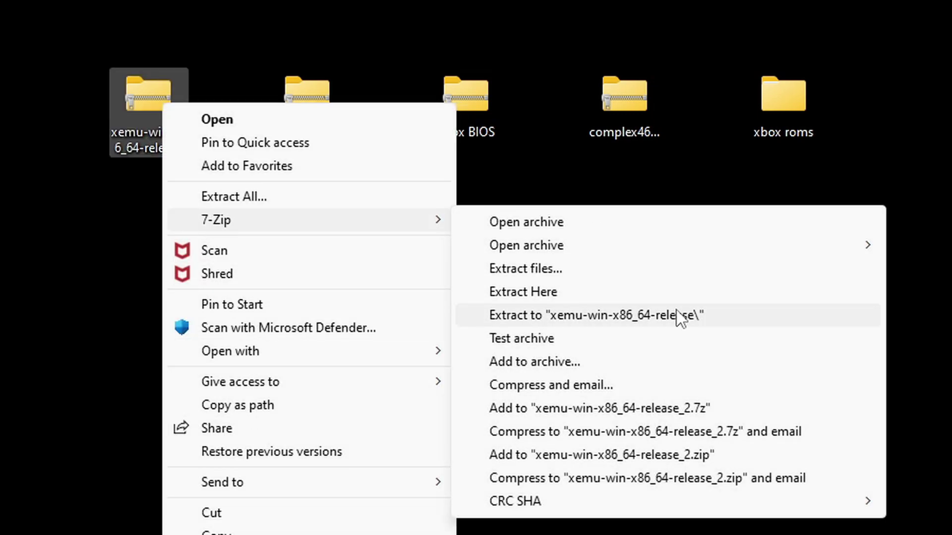
left_click(658, 319)
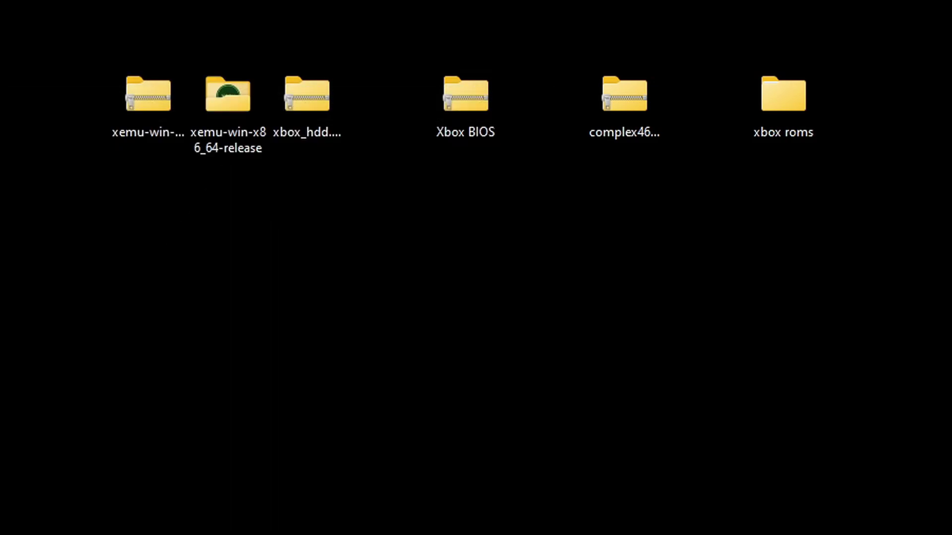
right_click(141, 100)
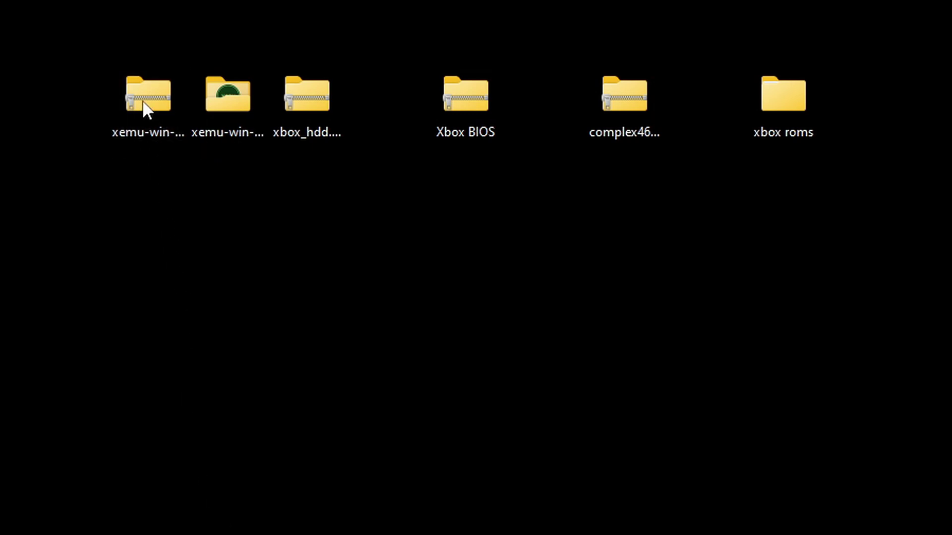
left_click(337, 126)
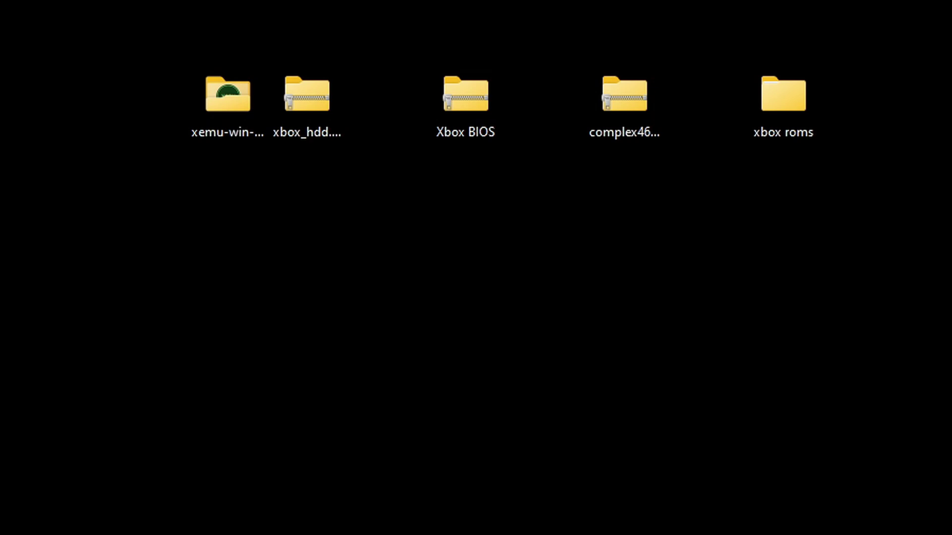
Extract the xbox_hdd.qcow2 archive directly onto the desktop with 7-Zip and delete the original archive.
right_click(305, 111)
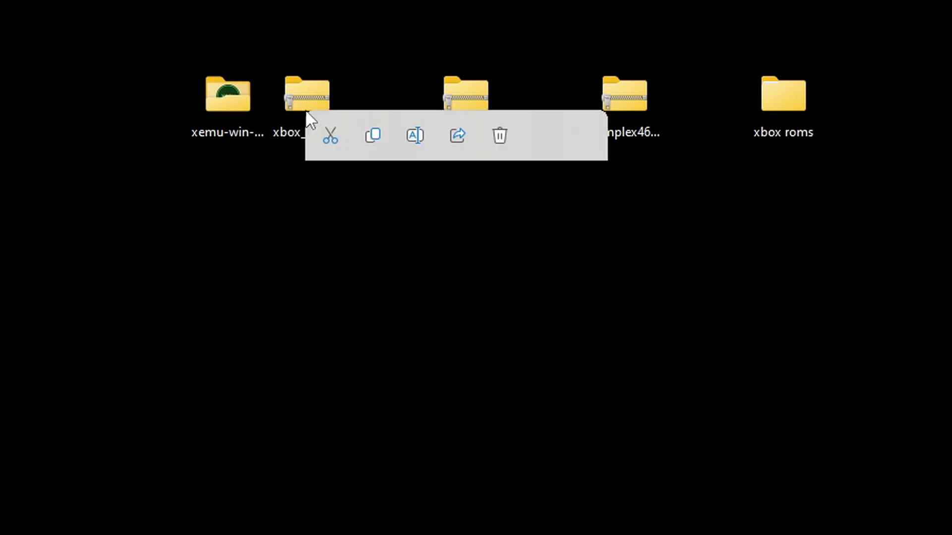
left_click(452, 530)
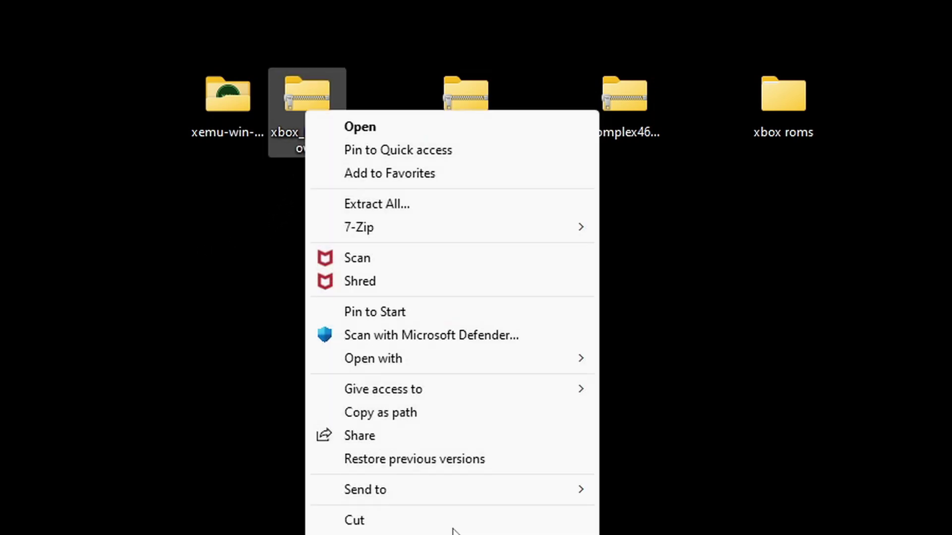
mouse_move(377, 230)
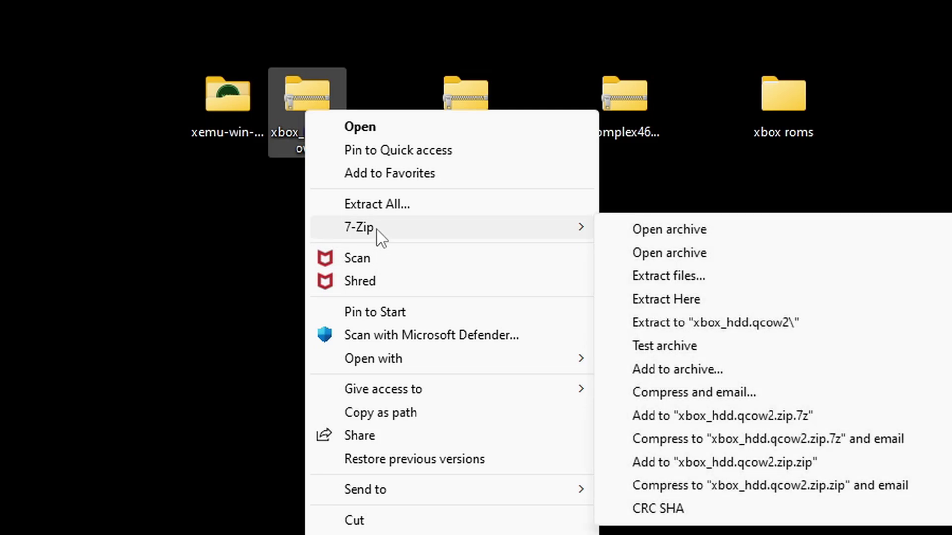
left_click(712, 299)
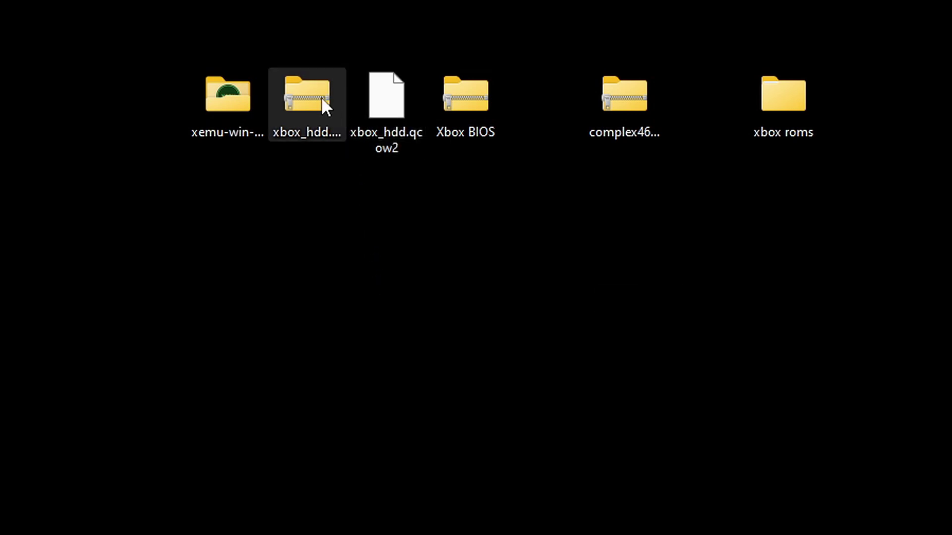
right_click(322, 100)
left_click(516, 122)
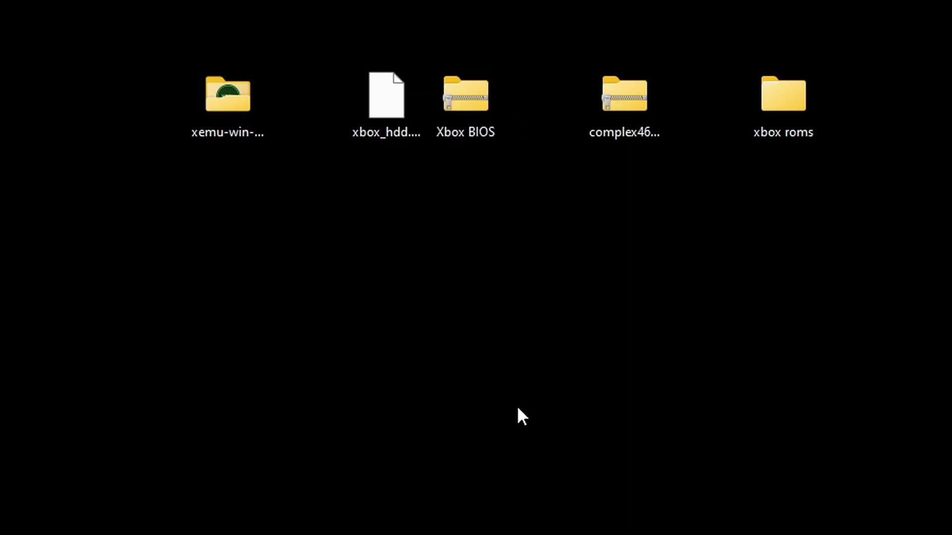
Extract the Xbox BIOS archive into its own folder with 7-Zip and delete the original archive.
right_click(469, 100)
left_click(589, 510)
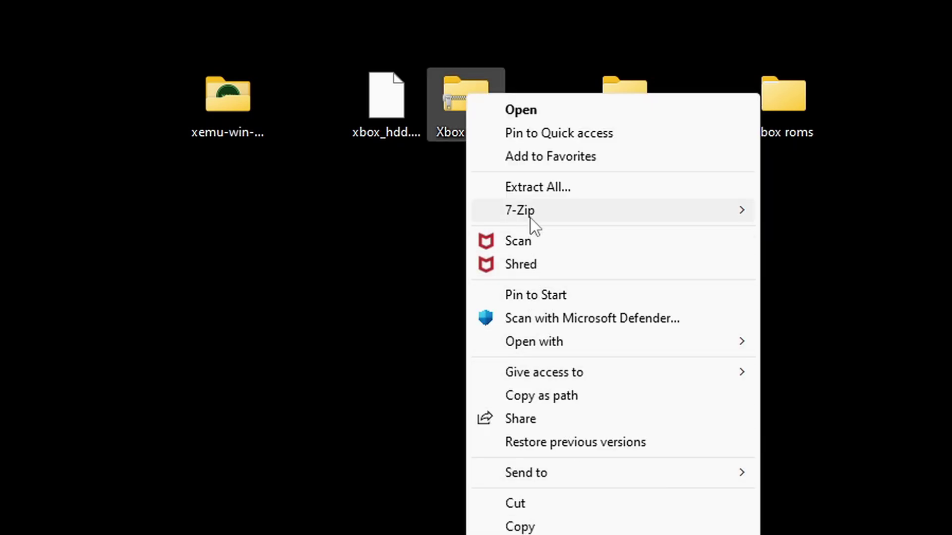
mouse_move(530, 218)
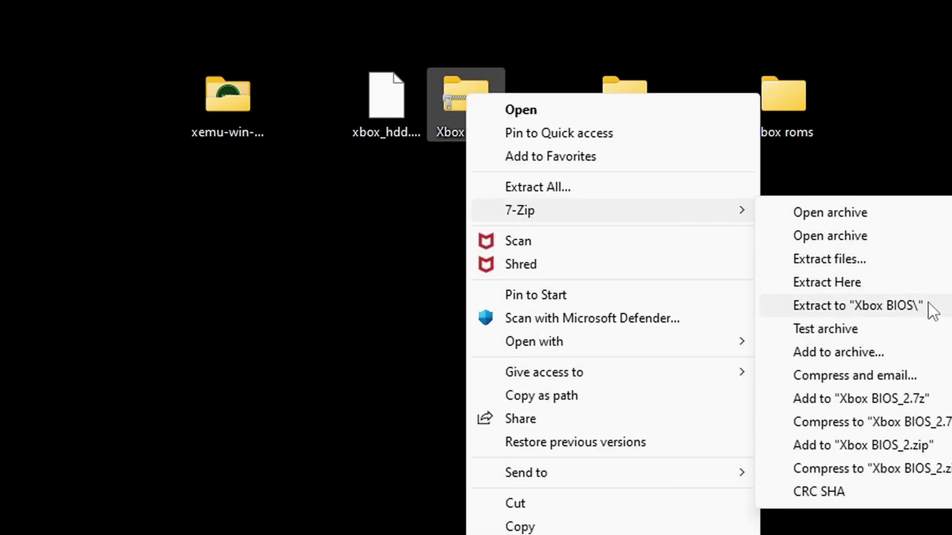
left_click(900, 304)
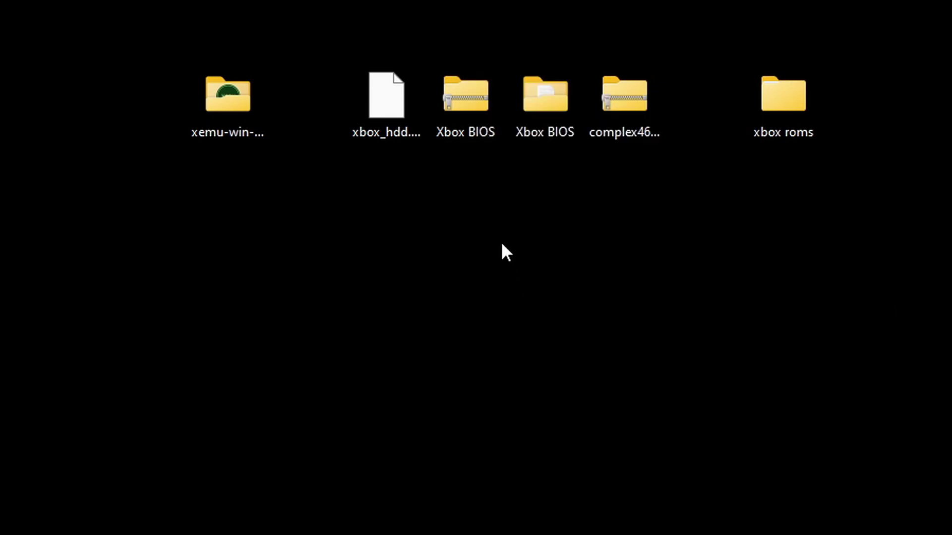
right_click(461, 106)
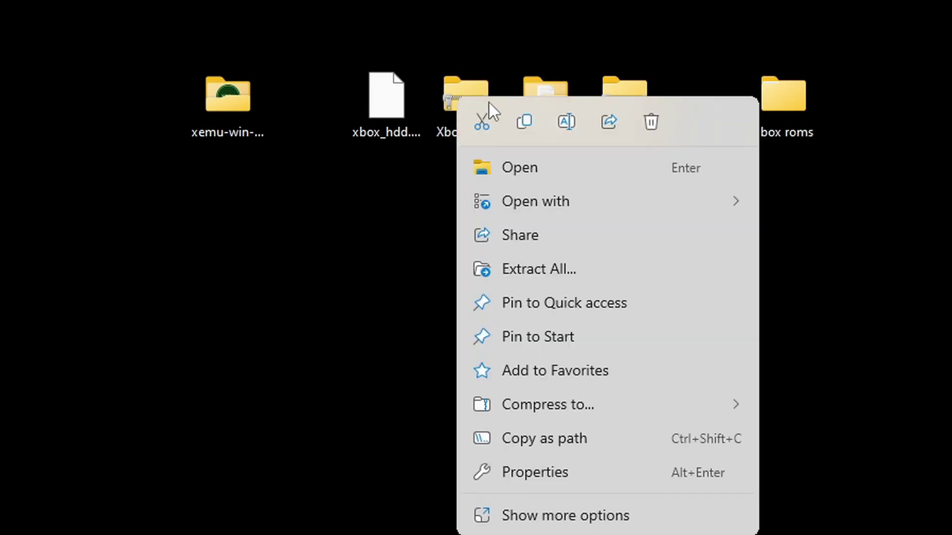
left_click(657, 123)
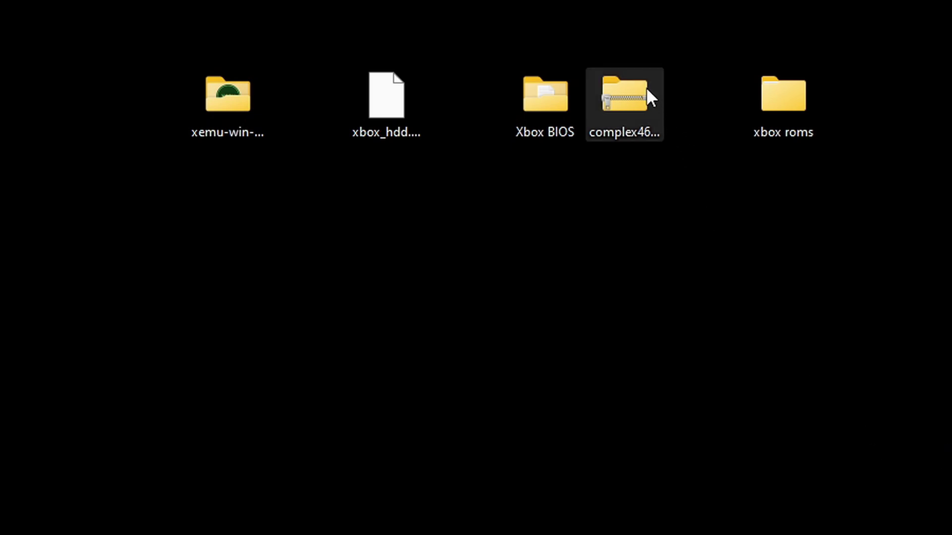
Move the complex4627v1.03 archive into the extracted Xbox BIOS folder and open that folder.
left_click_drag(647, 95, 552, 101)
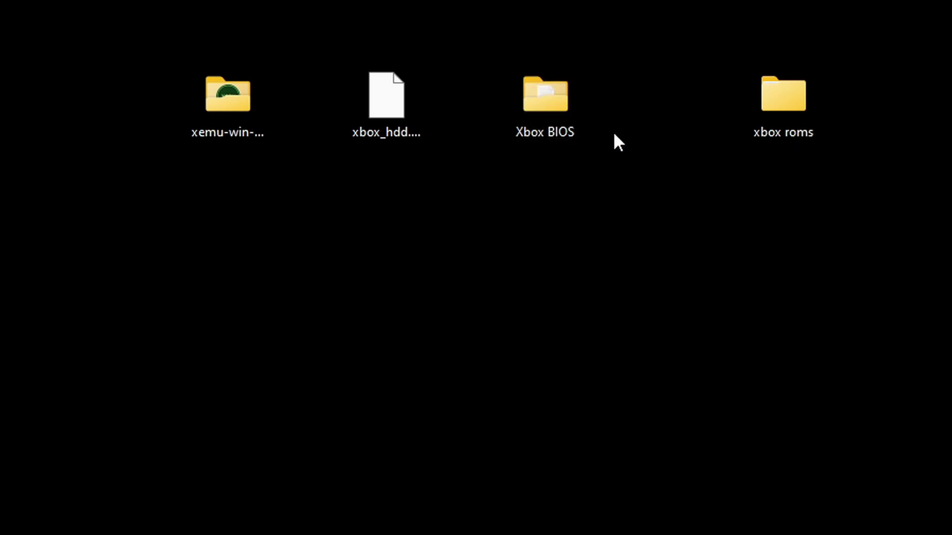
double_click(542, 105)
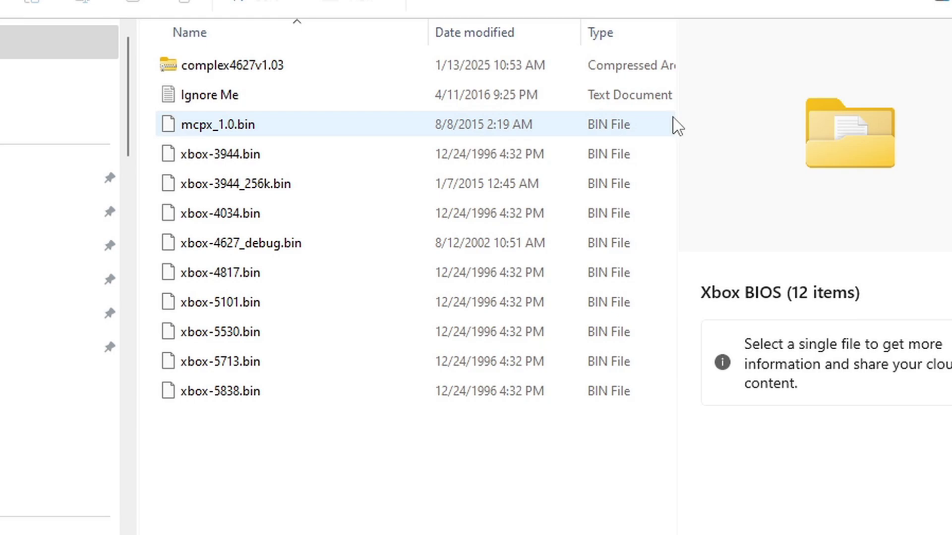
Extract the complex4627v1.03 archive directly into the Xbox BIOS folder with 7-Zip and delete the archive.
right_click(266, 64)
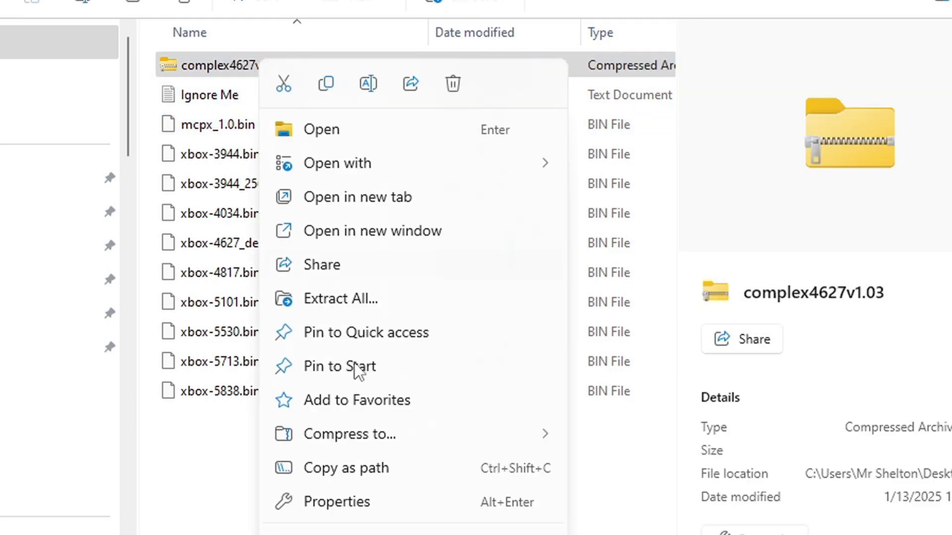
left_click(347, 533)
mouse_move(359, 224)
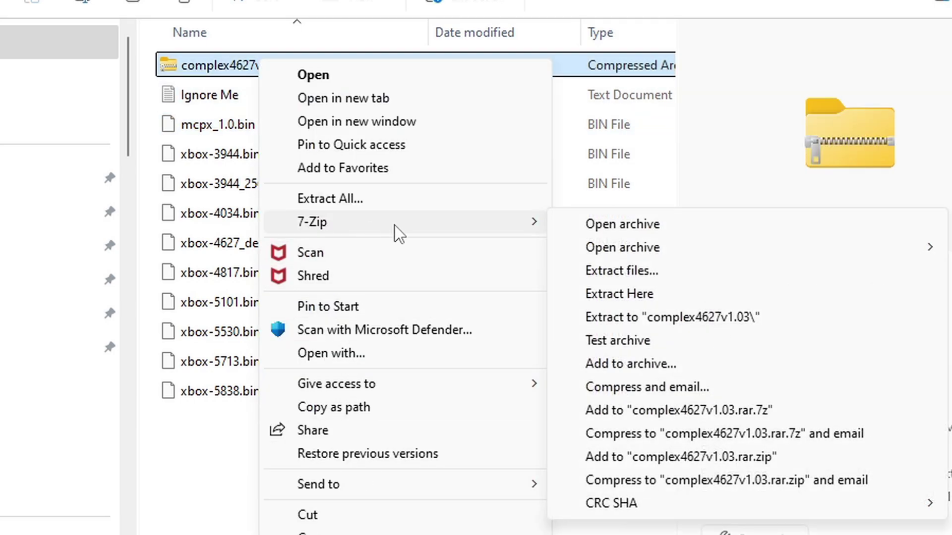
left_click(663, 293)
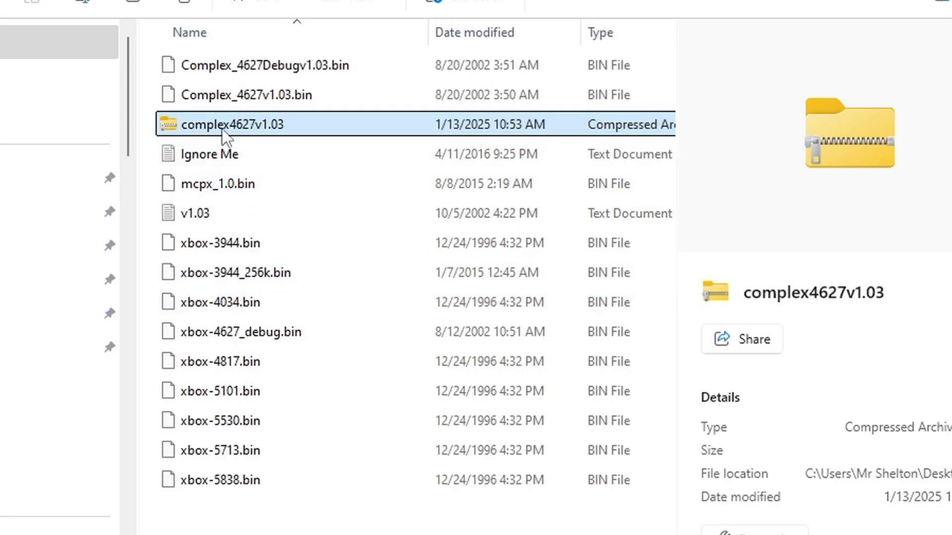
right_click(224, 137)
left_click(417, 154)
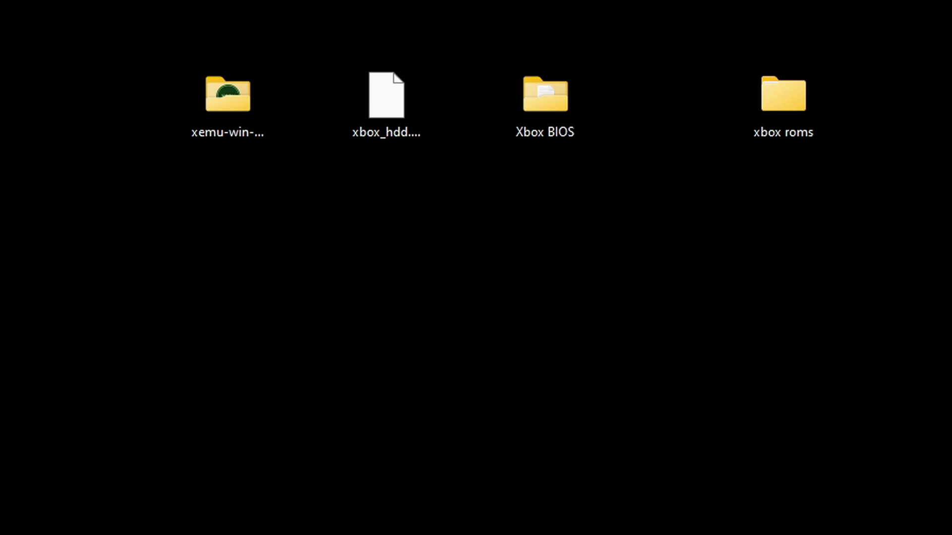
Extract all five game archives in the xbox roms folder directly into that folder with 7-Zip.
double_click(792, 88)
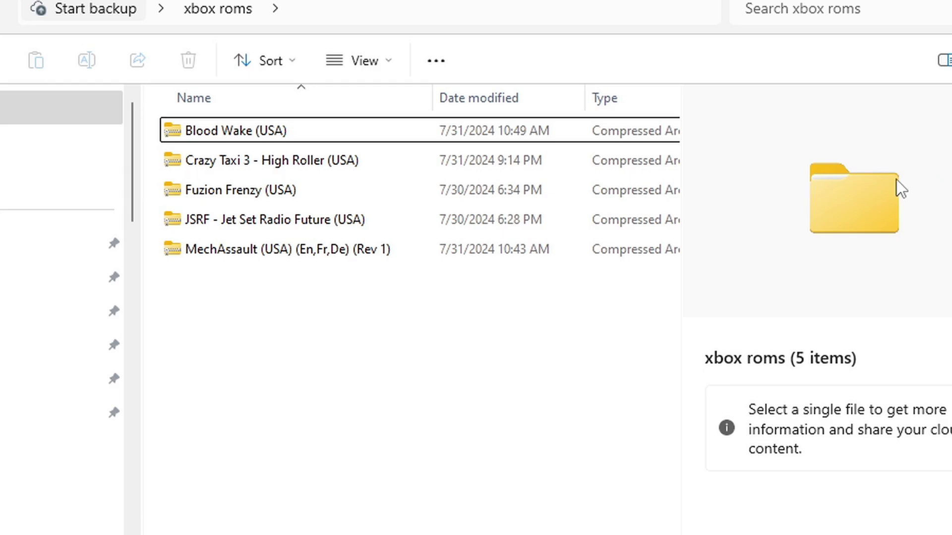
left_click_drag(259, 320, 261, 134)
right_click(319, 136)
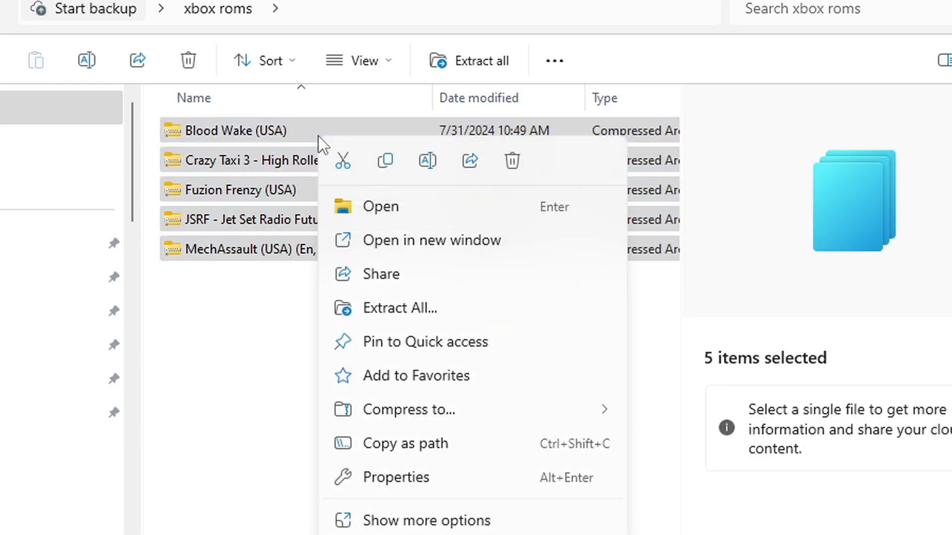
left_click(480, 519)
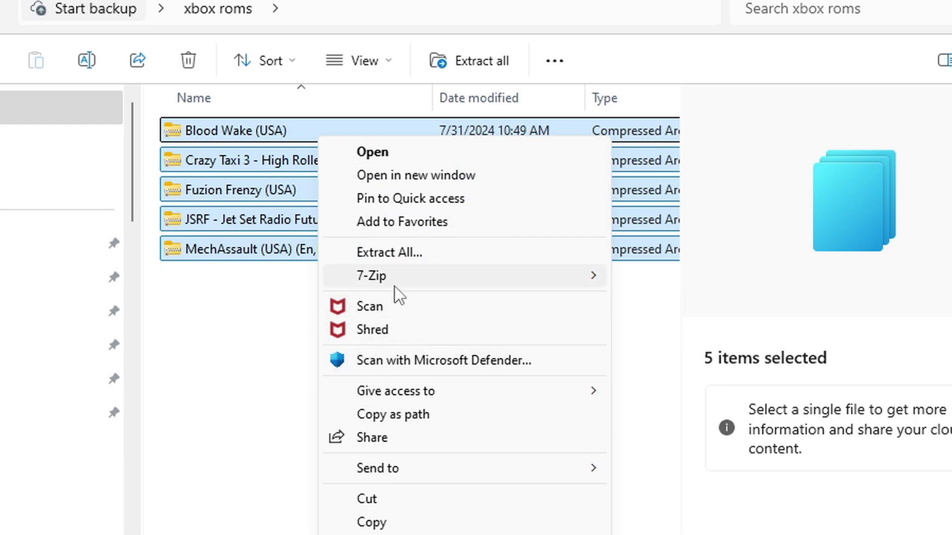
mouse_move(385, 277)
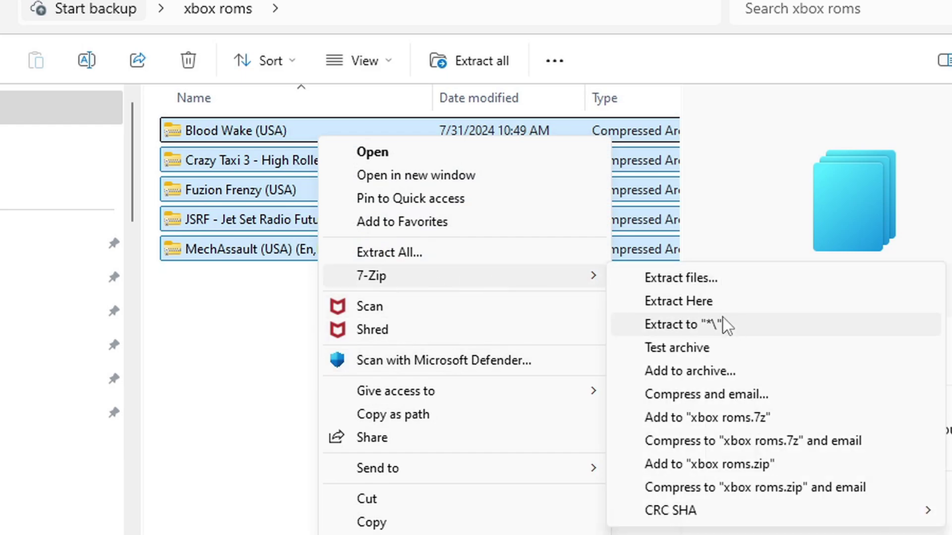
left_click(714, 303)
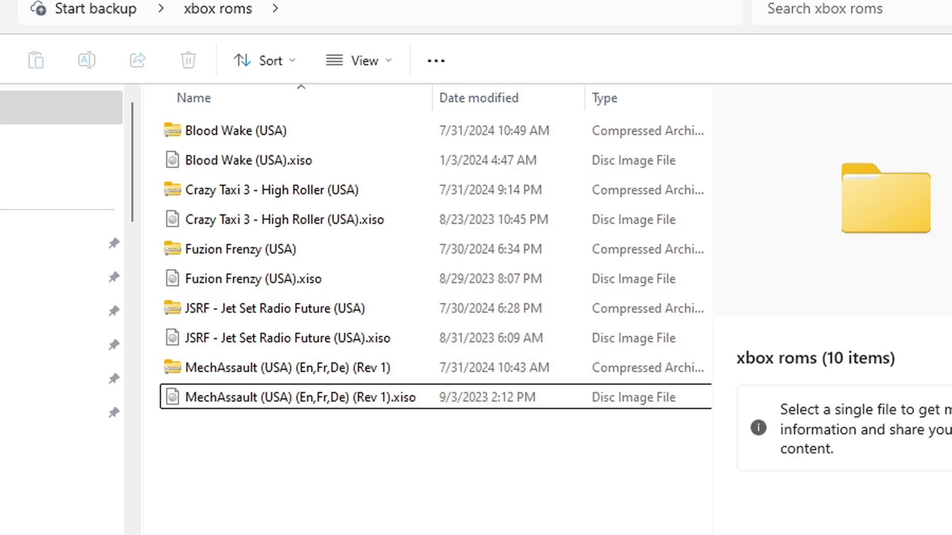
Delete the five compressed game archives from the xbox roms folder, keeping only the extracted .xiso disc images.
right_click(223, 138)
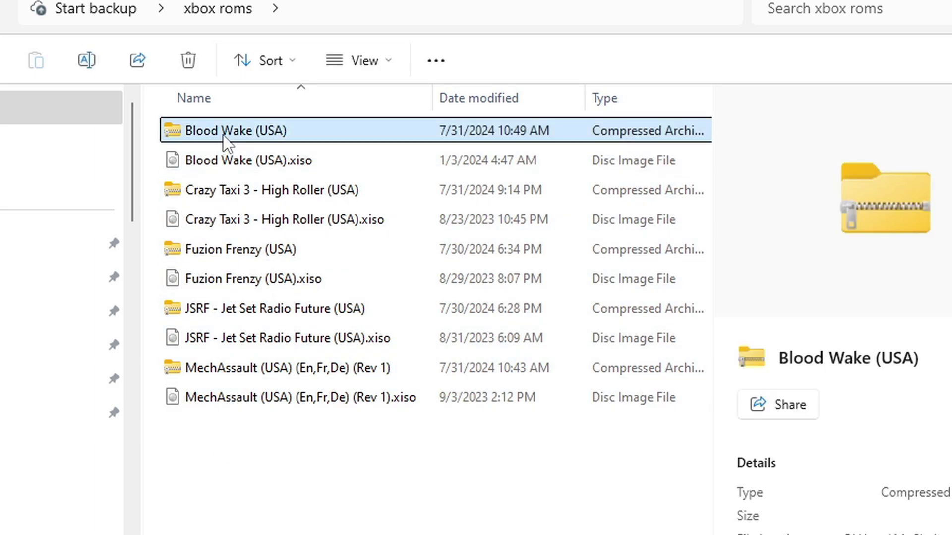
left_click(416, 160)
right_click(247, 160)
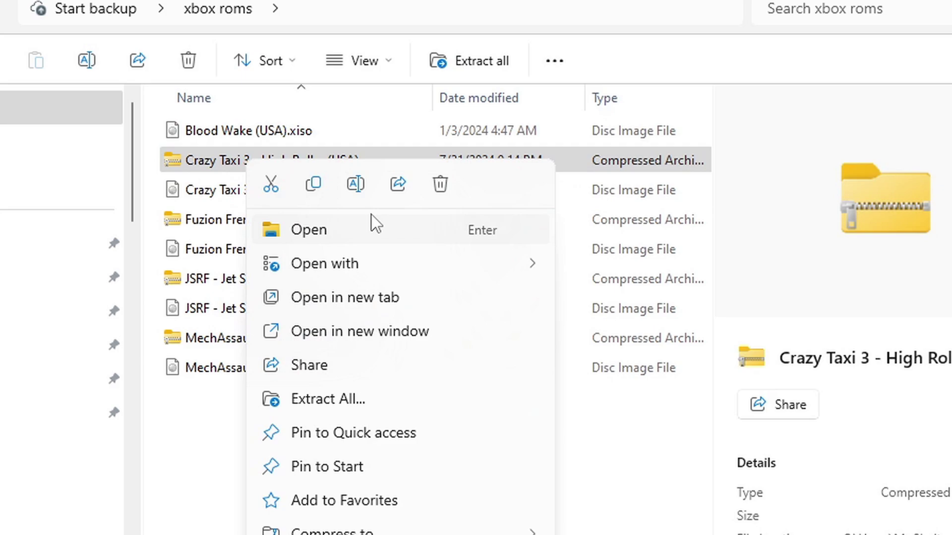
left_click(440, 186)
right_click(231, 191)
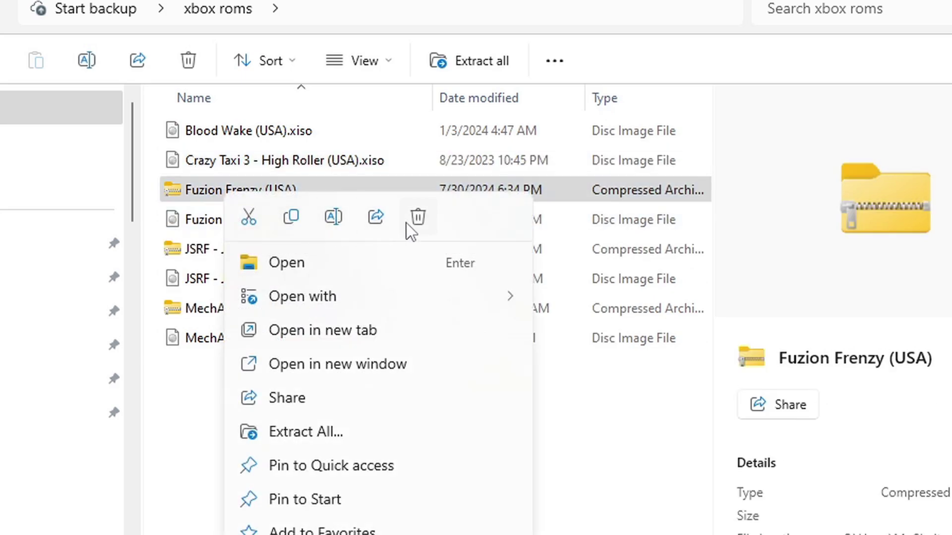
left_click(418, 217)
right_click(258, 221)
left_click(448, 254)
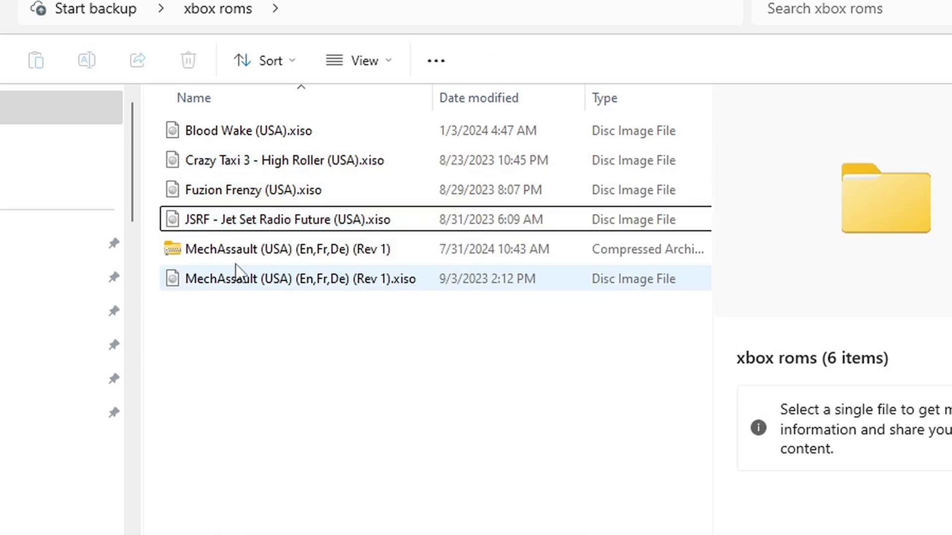
right_click(238, 250)
left_click(429, 280)
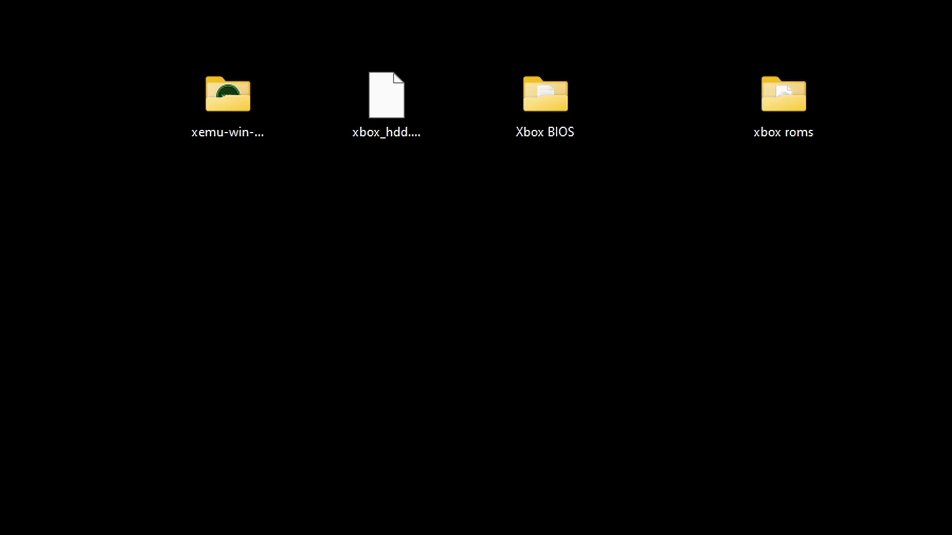
Launch xemu from its release folder and set the MCPX Boot ROM to mcpx_1.0.bin from the Xbox BIOS folder in the system settings.
double_click(228, 98)
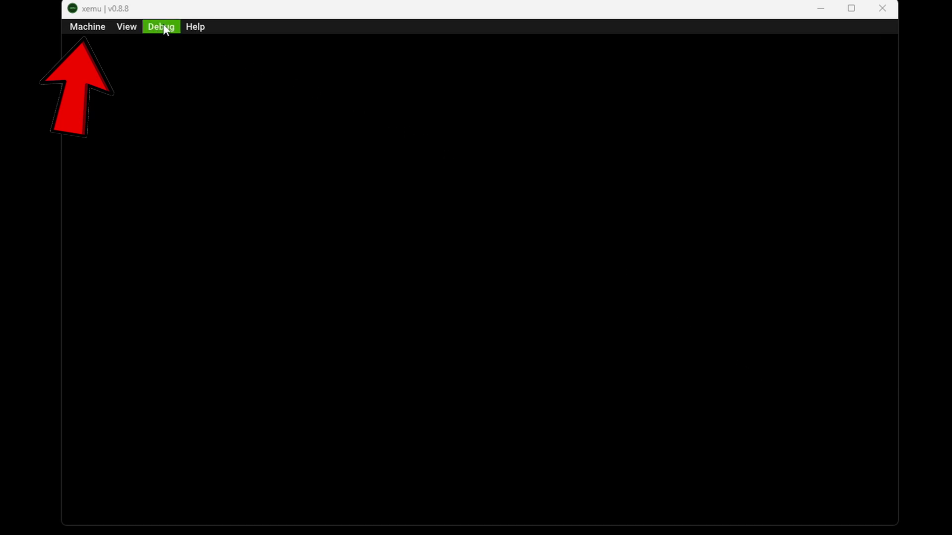
left_click(97, 26)
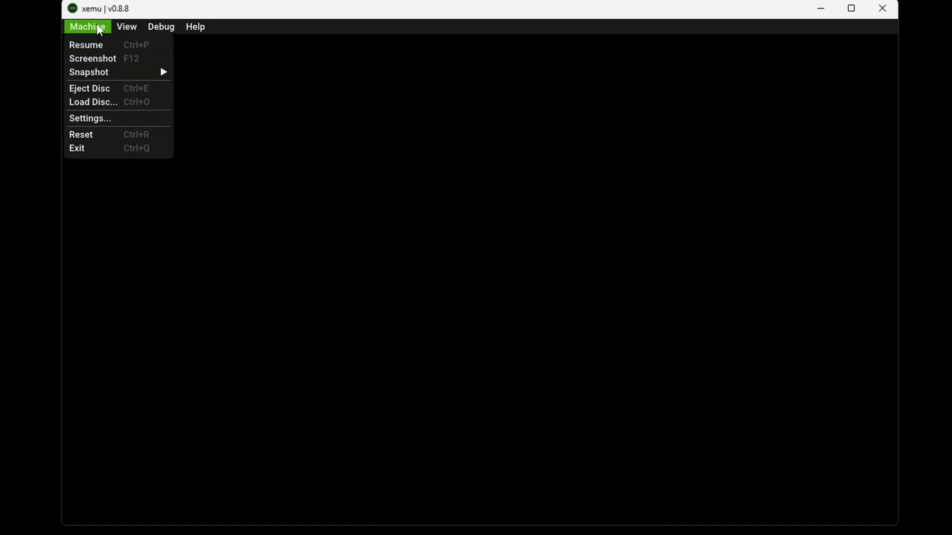
left_click(111, 117)
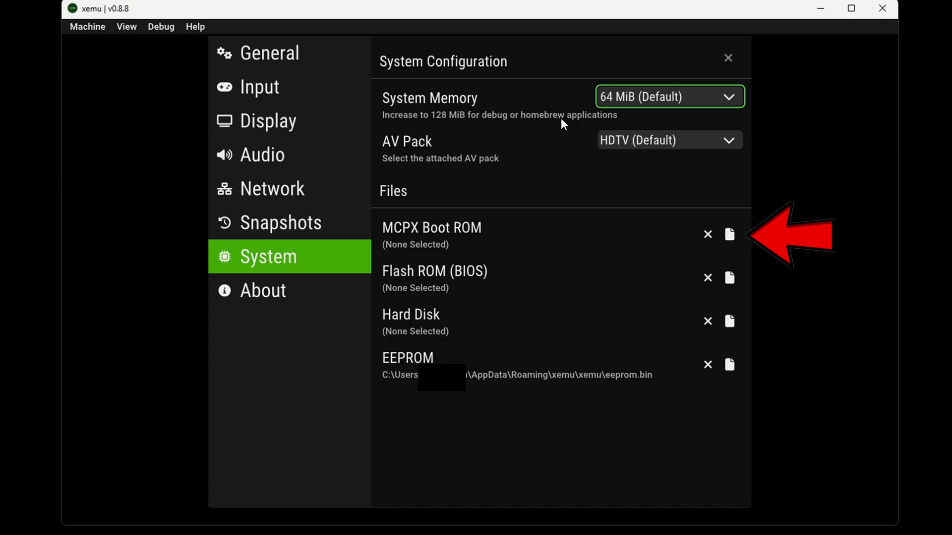
left_click(732, 236)
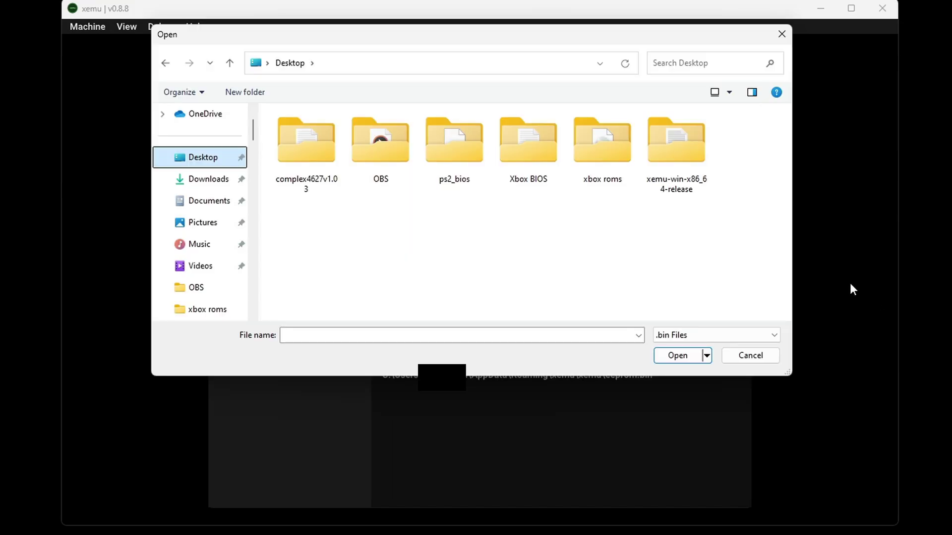
double_click(536, 146)
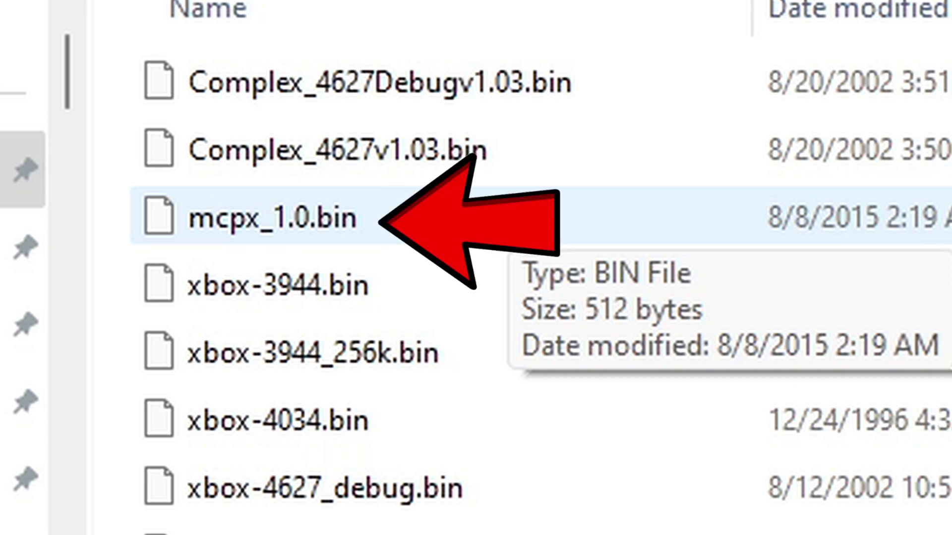
left_click(511, 216)
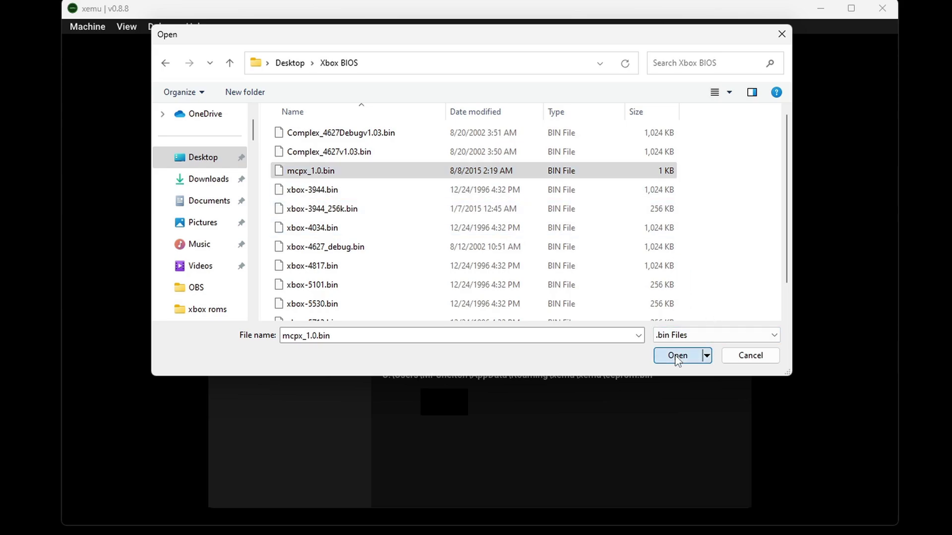
left_click(675, 356)
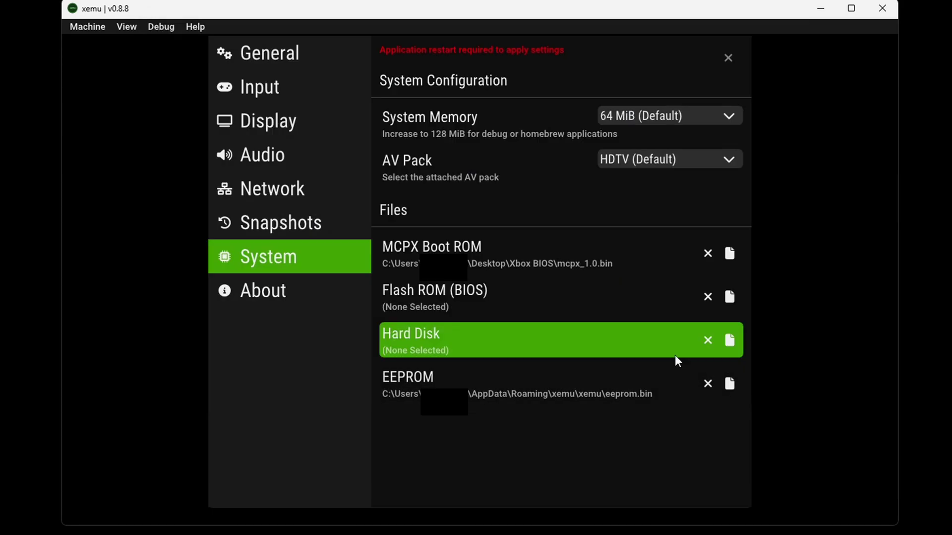
Set the Flash ROM (BIOS) file to Complex_4627v1.03.bin from the Xbox BIOS folder.
left_click(731, 298)
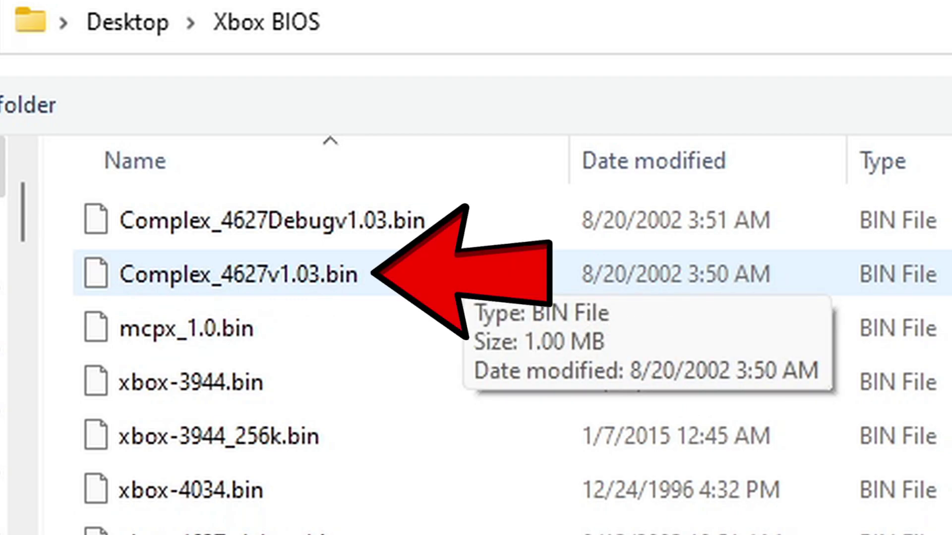
left_click(463, 272)
left_click(677, 356)
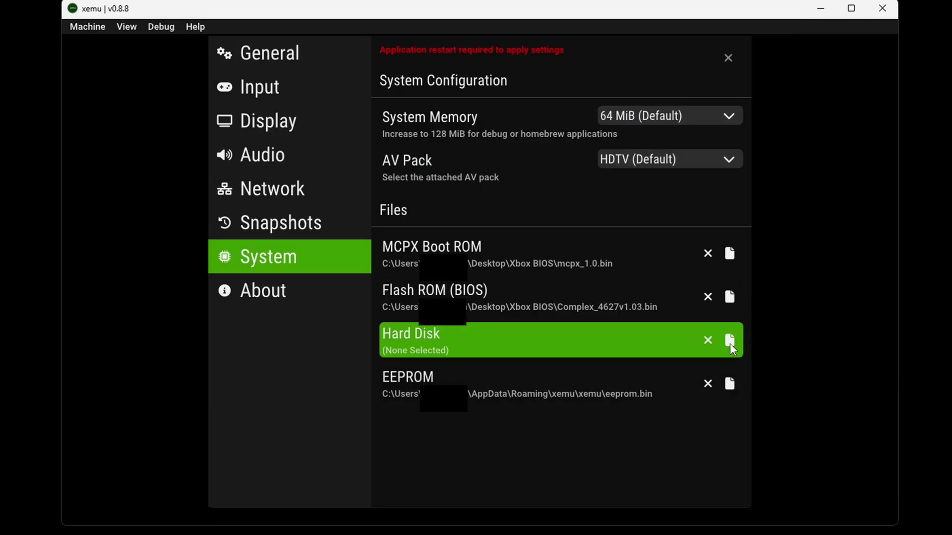
Set the Hard Disk file to xbox_hdd.qcow2 from the Desktop.
left_click(731, 342)
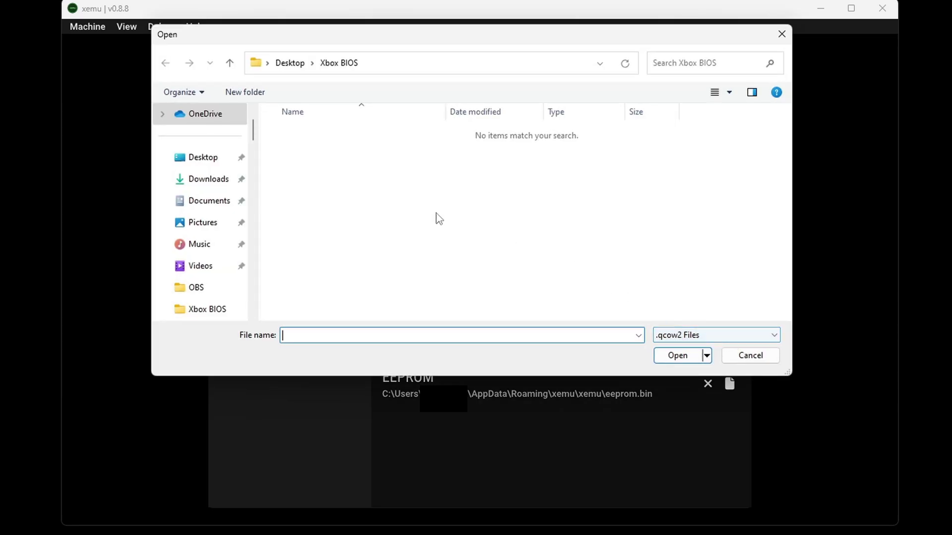
left_click(210, 157)
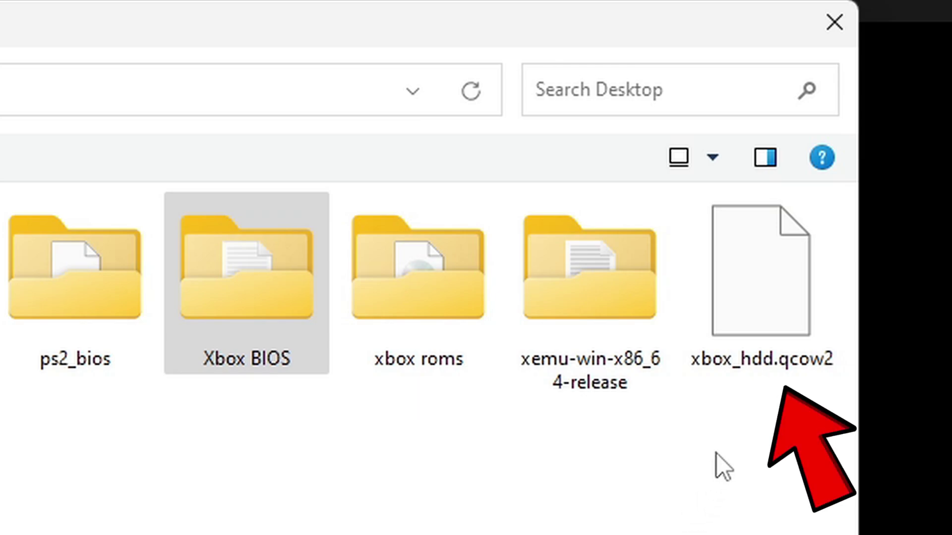
double_click(773, 255)
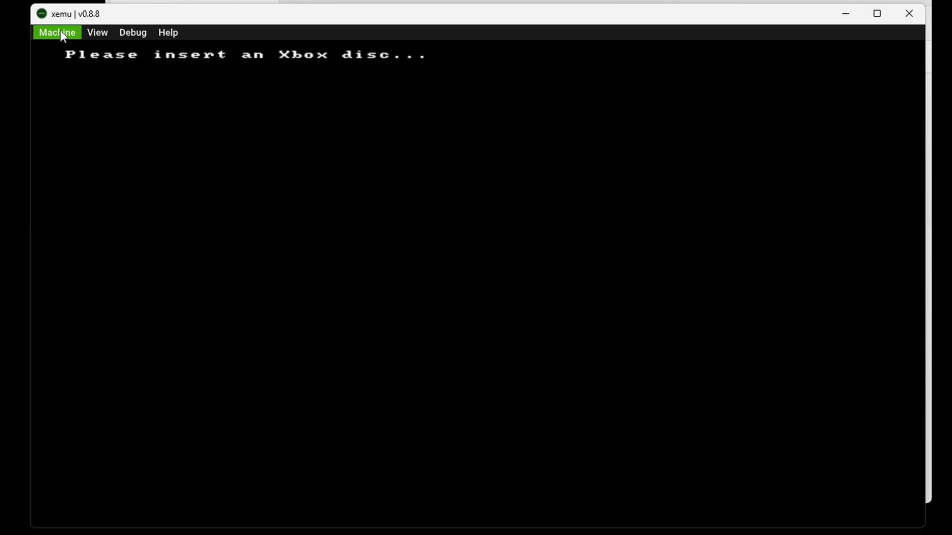
Review the input settings for controller ports 1 and 2, including the devices available for port 2.
left_click(60, 30)
left_click(72, 126)
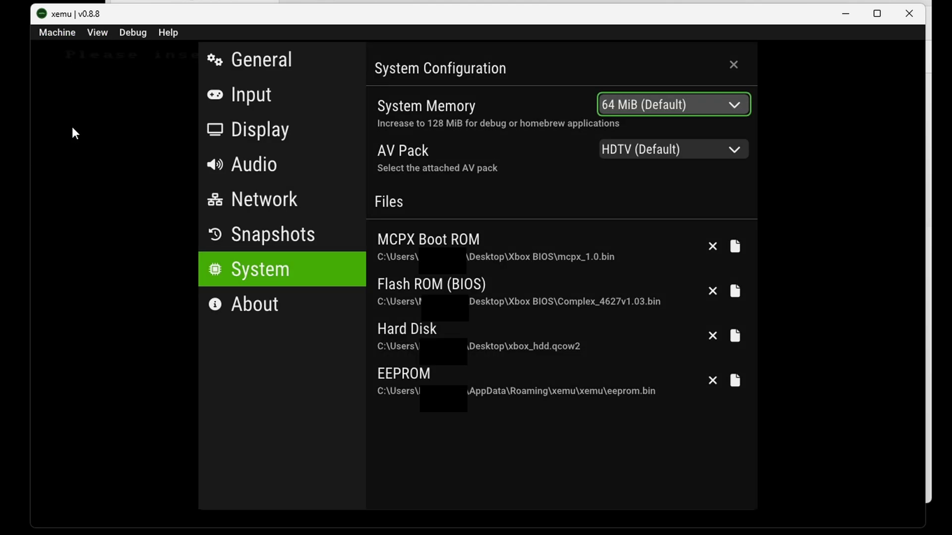
left_click(280, 93)
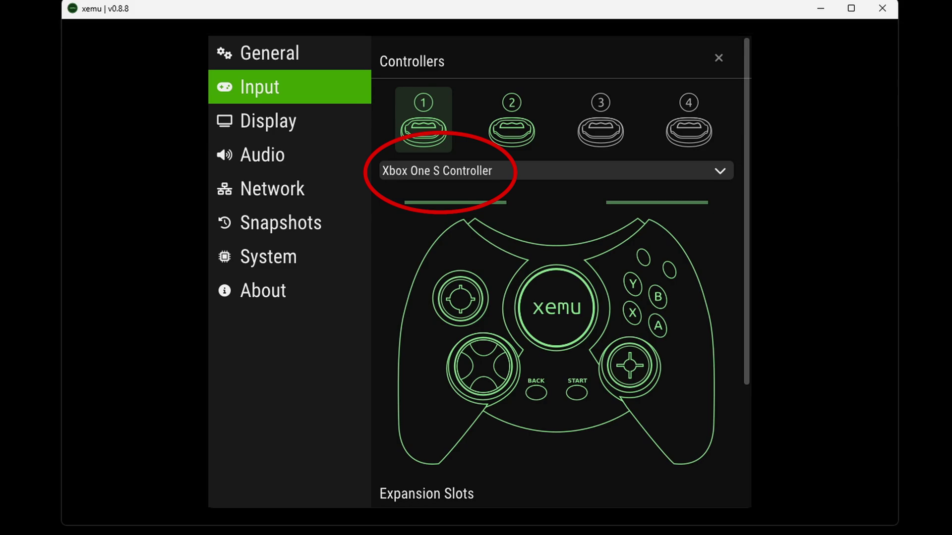
left_click(514, 112)
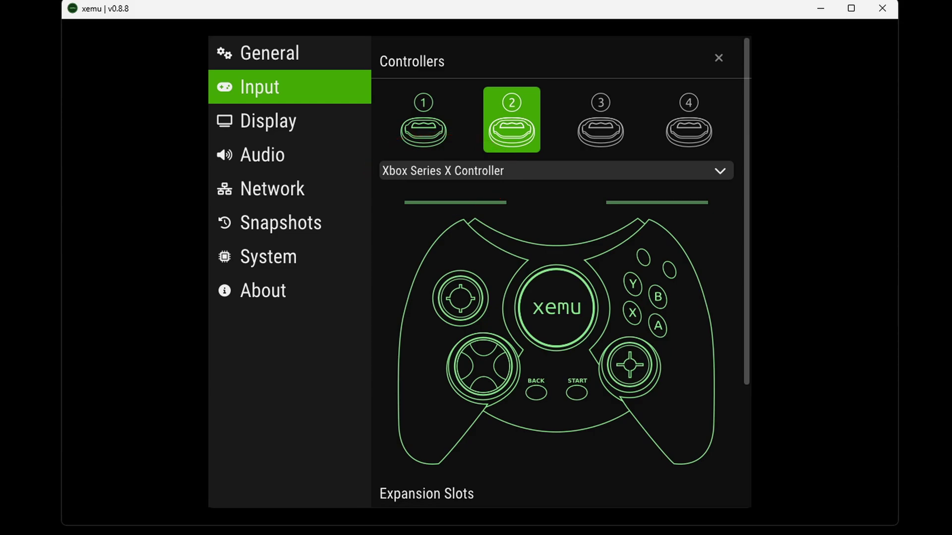
left_click(720, 169)
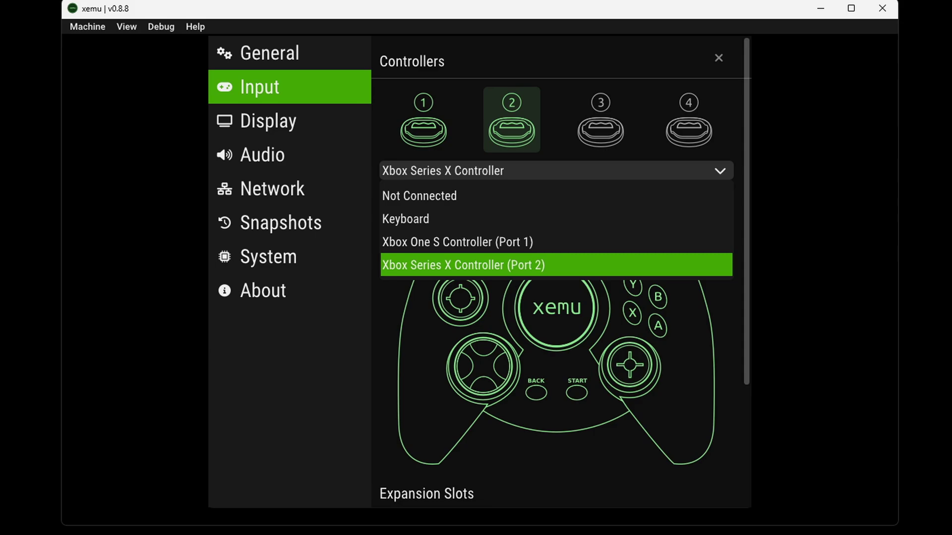
left_click(739, 174)
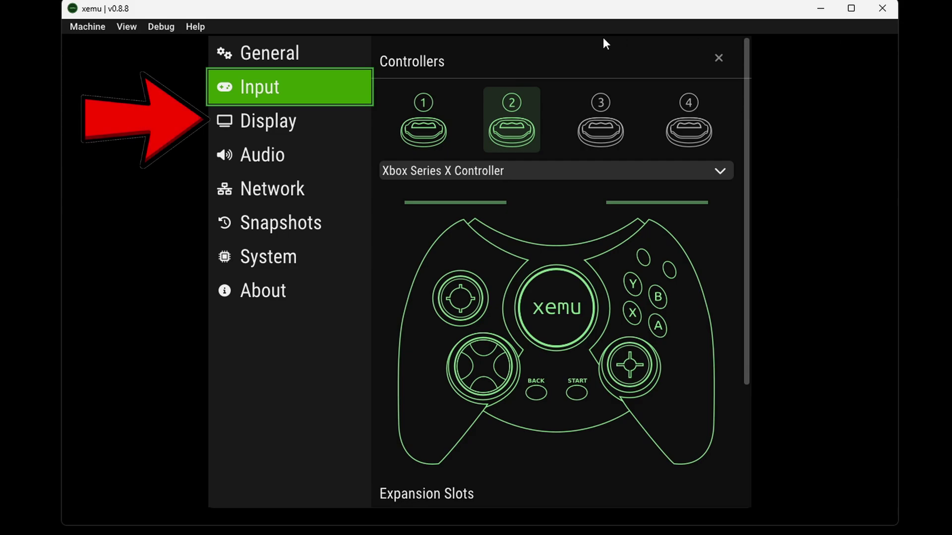
In the display settings, set the renderer backend to Vulkan and the internal resolution scale to 2x.
left_click(281, 124)
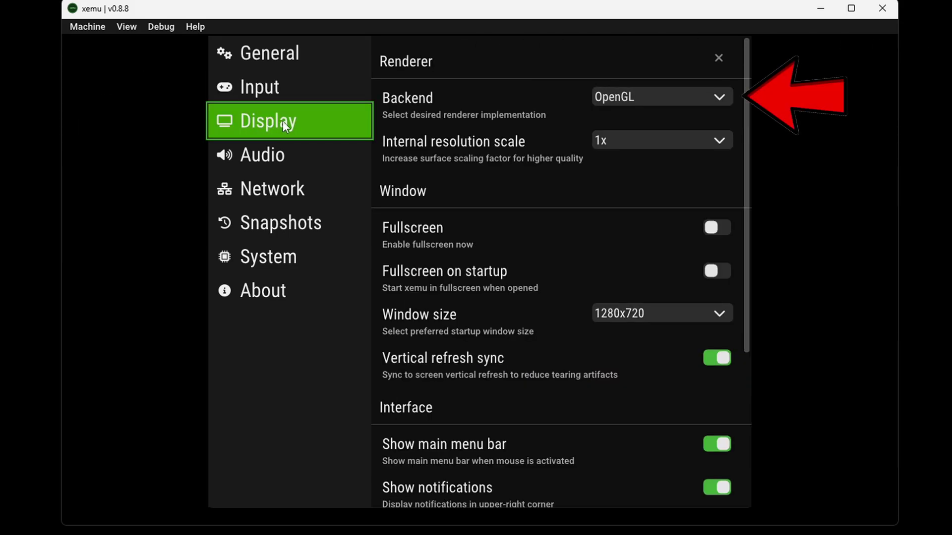
left_click(717, 95)
left_click(658, 168)
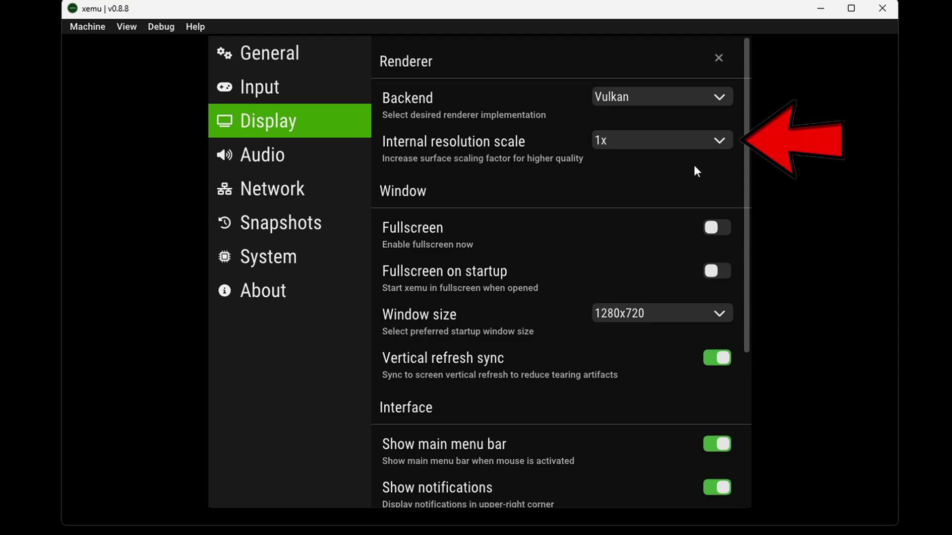
left_click(722, 140)
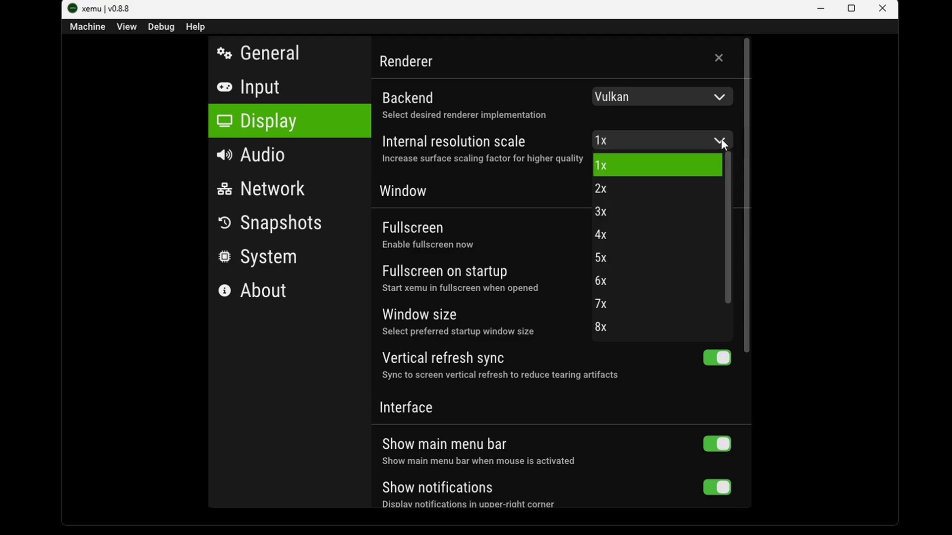
left_click(658, 192)
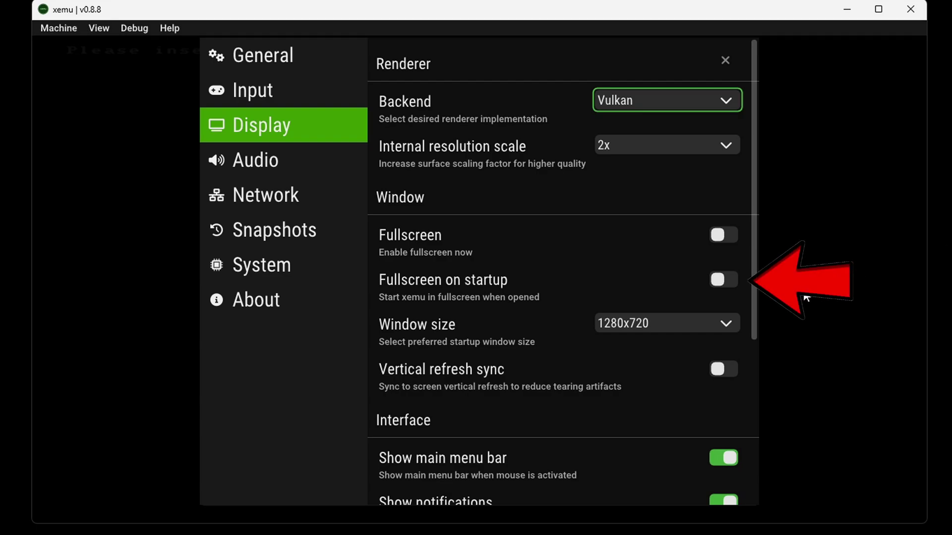
Enable fullscreen on startup and set the startup window size to 2560x1440.
left_click(736, 280)
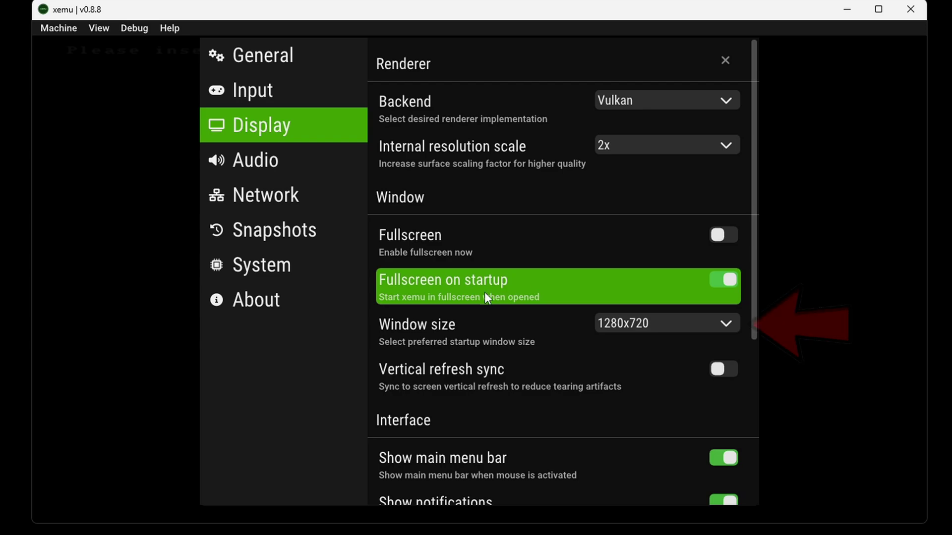
left_click(727, 323)
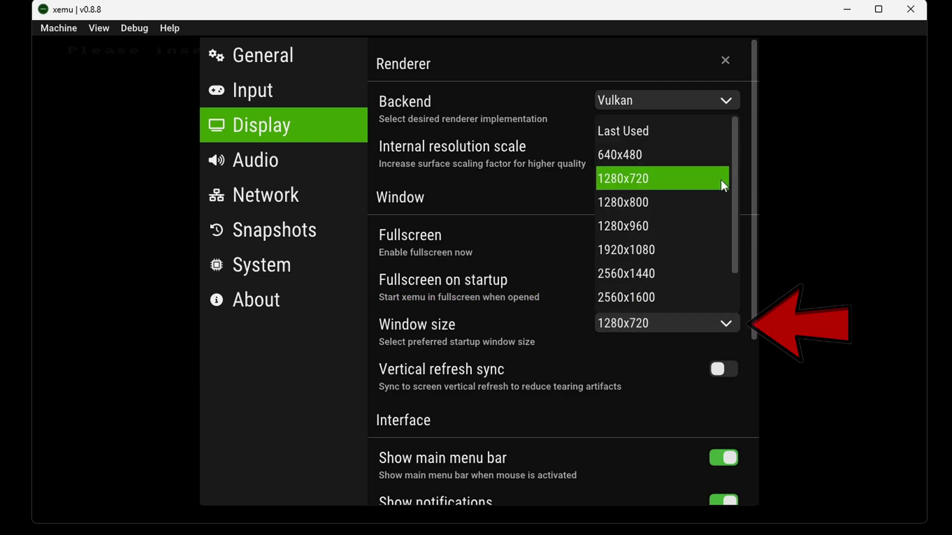
left_click_drag(735, 183, 736, 243)
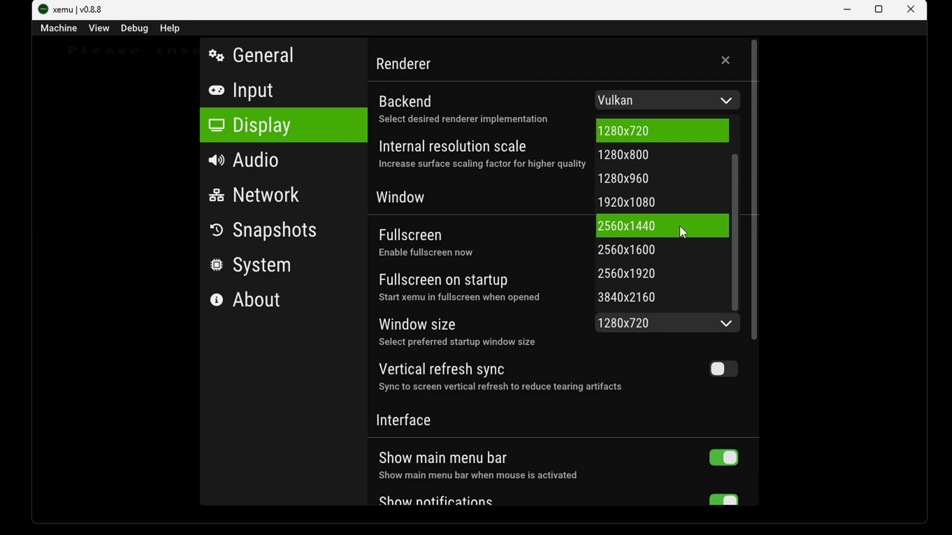
left_click(692, 225)
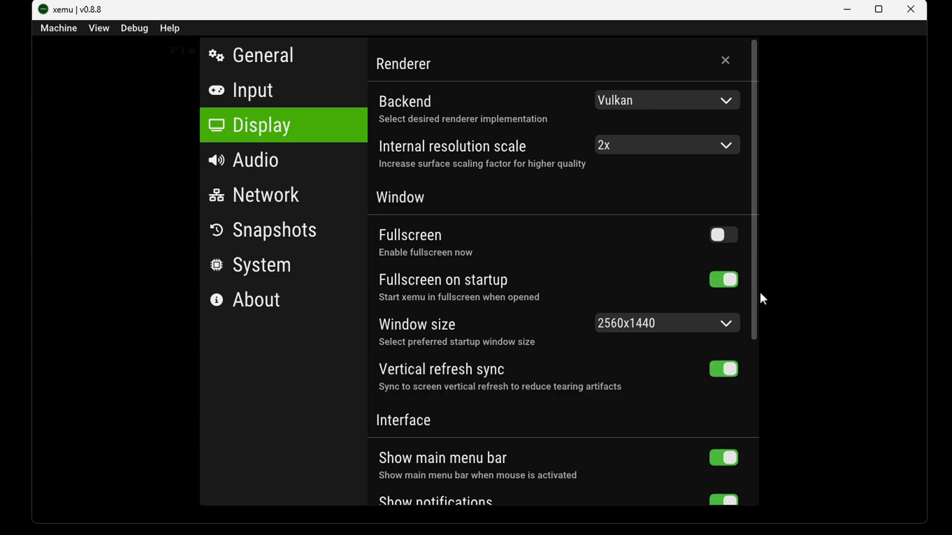
Set the displayed aspect ratio to 16:9 in the display interface options.
left_click_drag(754, 290, 758, 496)
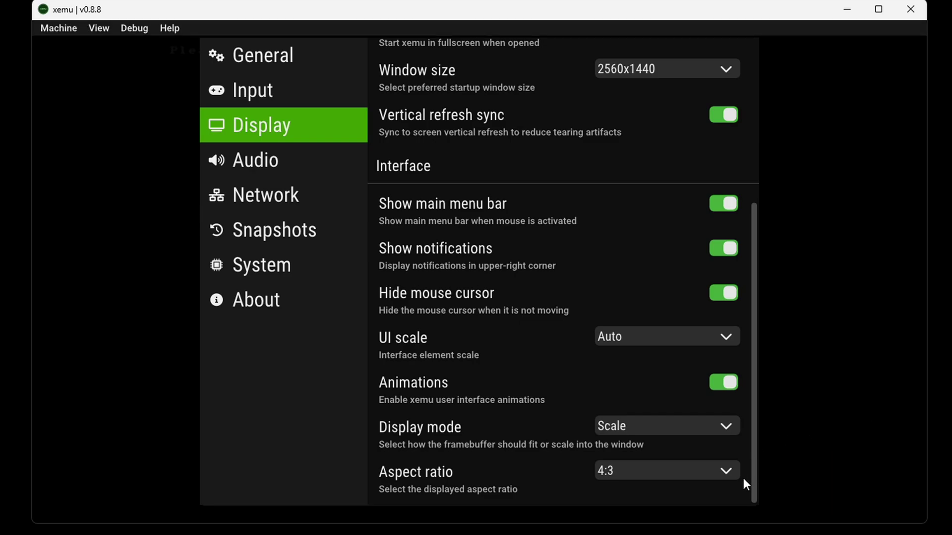
left_click(726, 471)
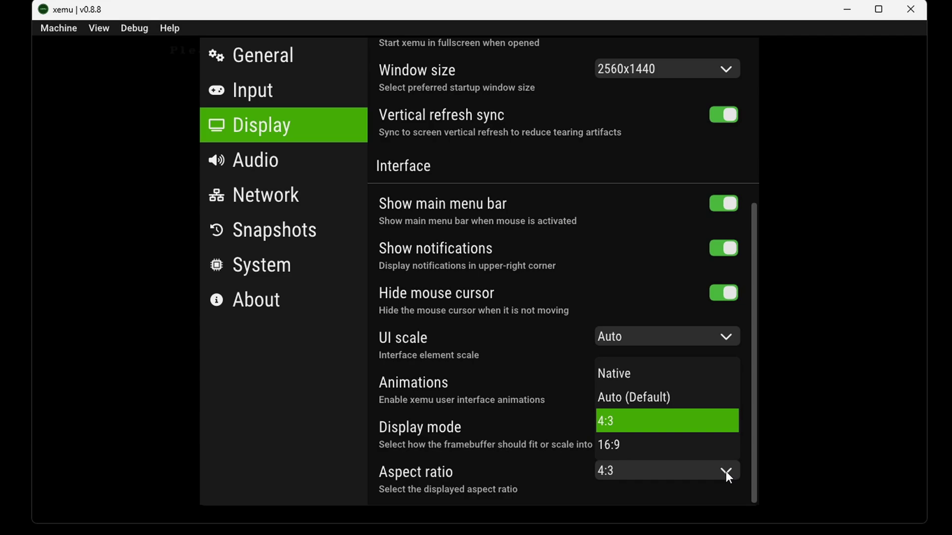
left_click(619, 446)
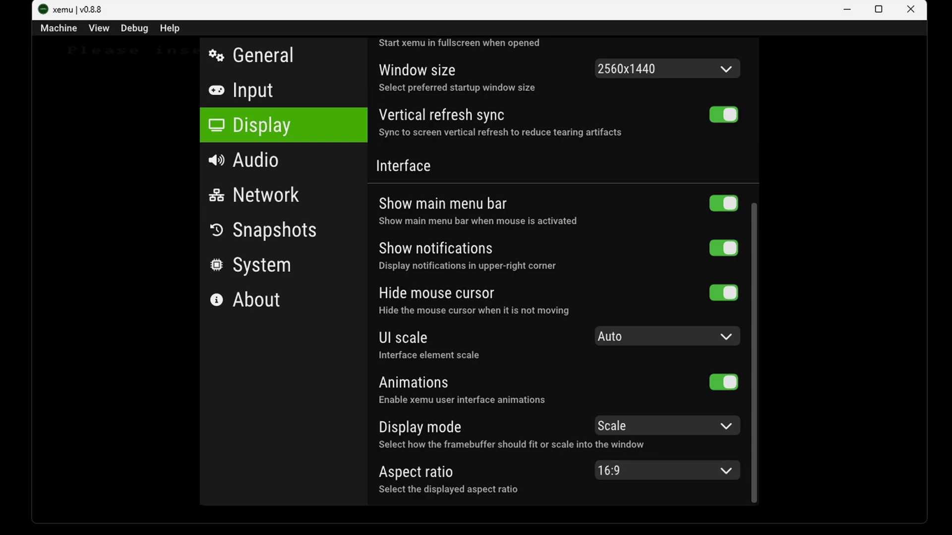
Close xemu and relaunch it from the xemu-win-x86_64-release folder.
left_click(911, 9)
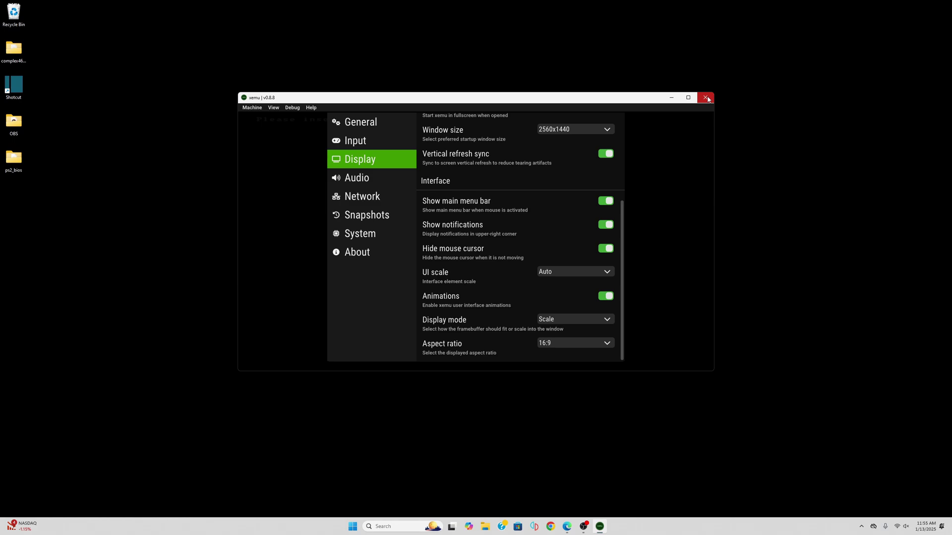
double_click(460, 191)
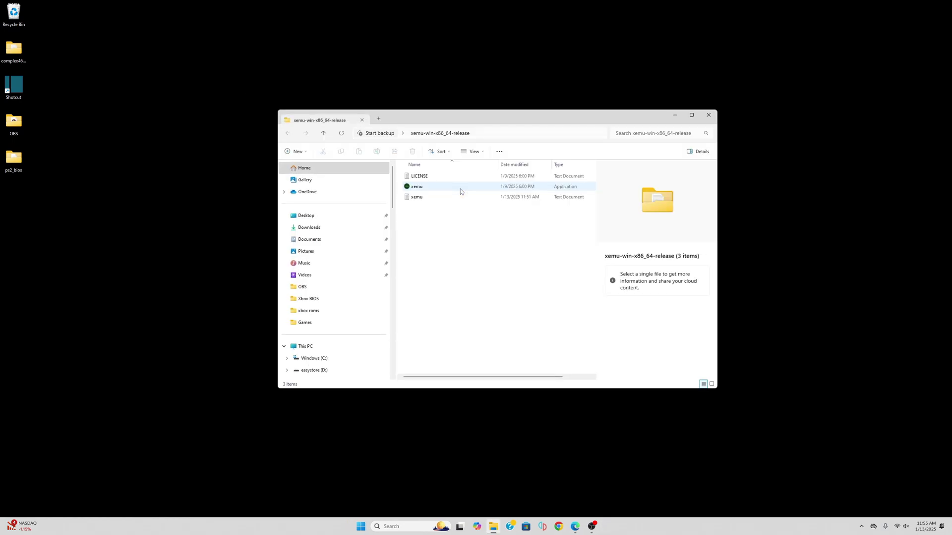
Launch xemu and load the Blood Wake (USA).xiso disc image from the xbox roms folder on the desktop.
left_click(420, 189)
double_click(422, 187)
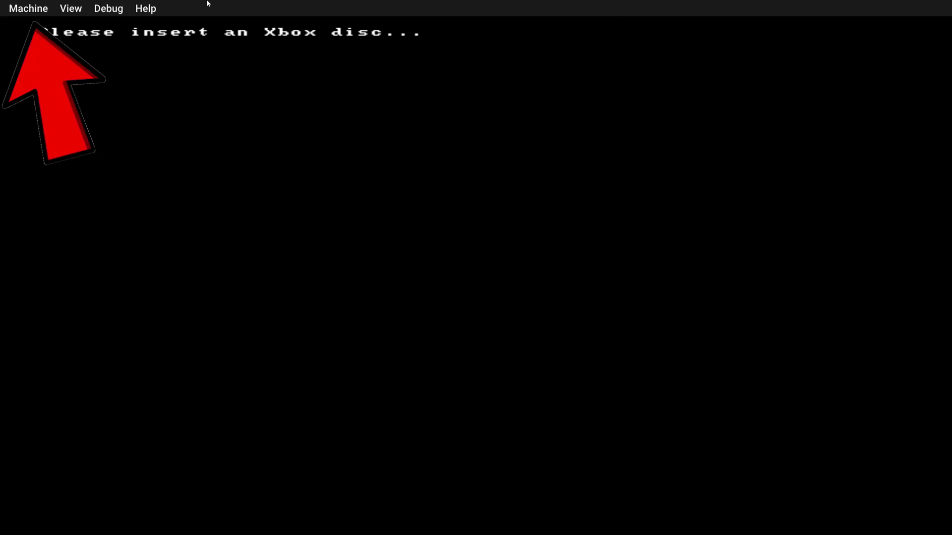
left_click(28, 8)
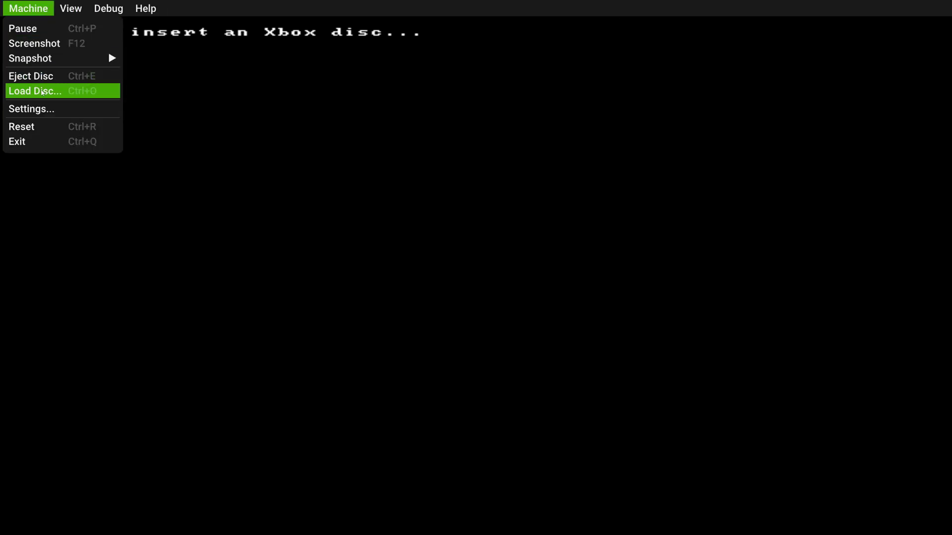
left_click(42, 92)
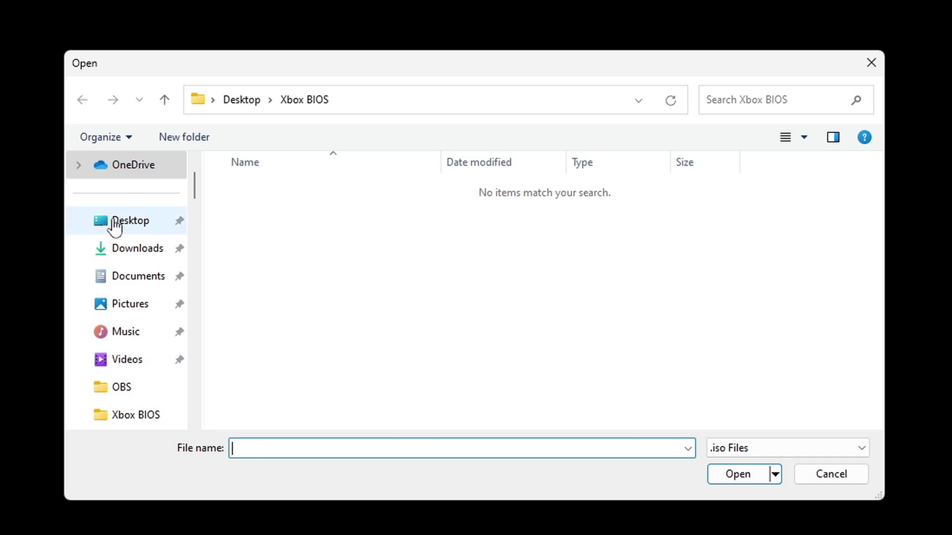
left_click(130, 229)
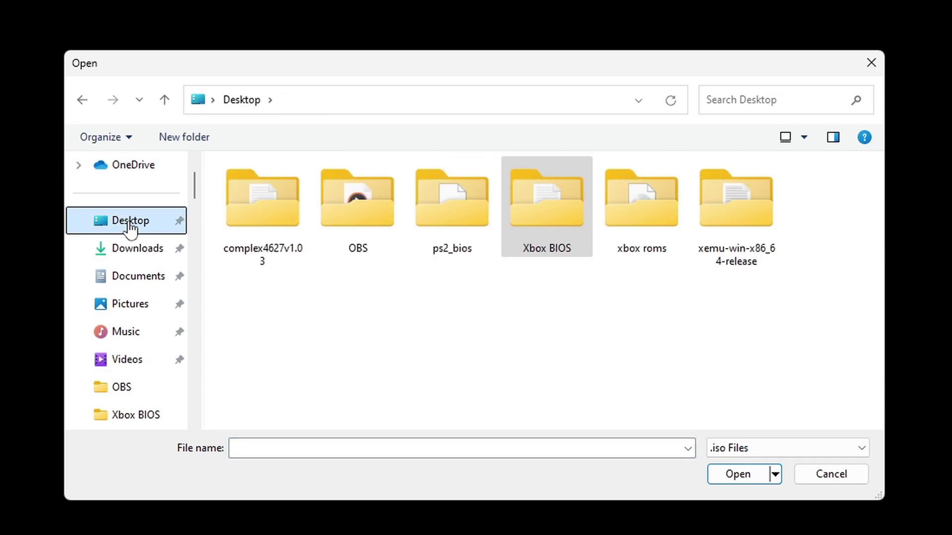
double_click(645, 197)
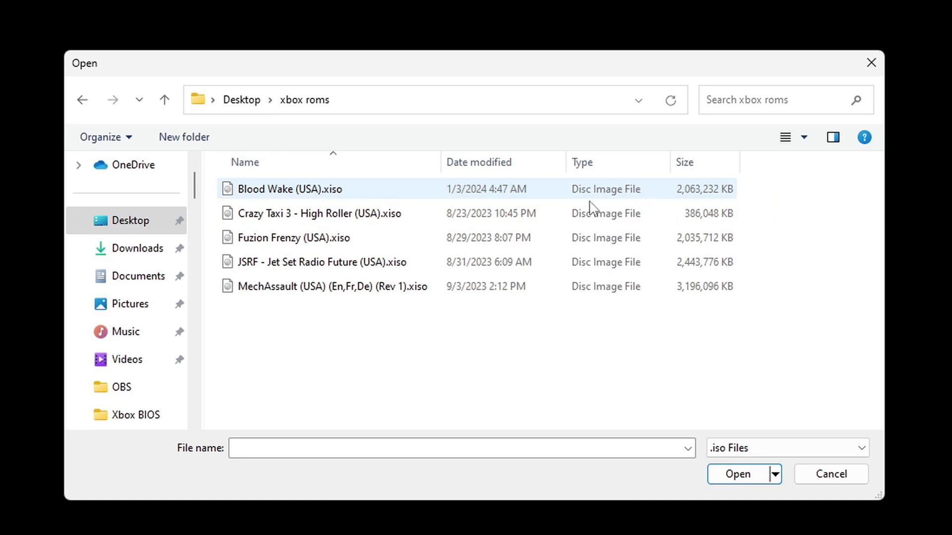
double_click(305, 191)
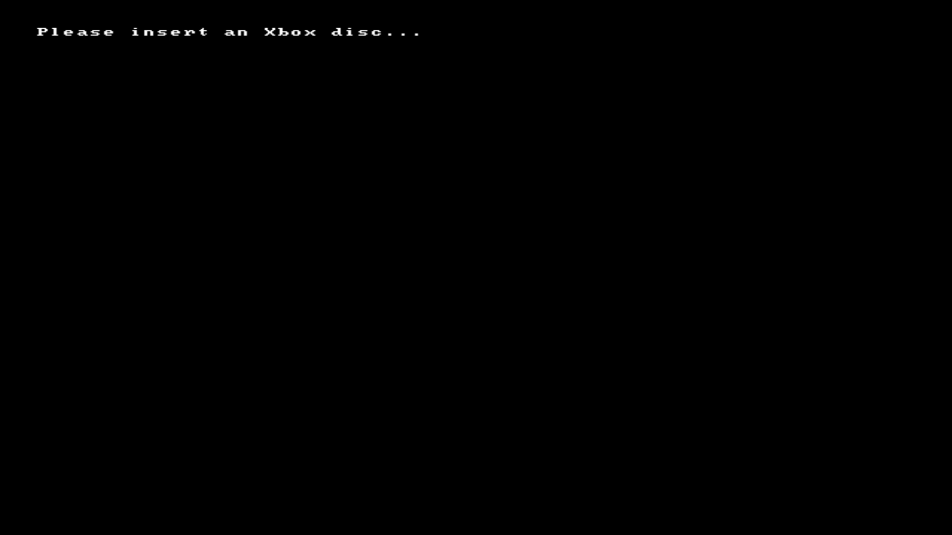
Exit the emulator.
left_click(31, 7)
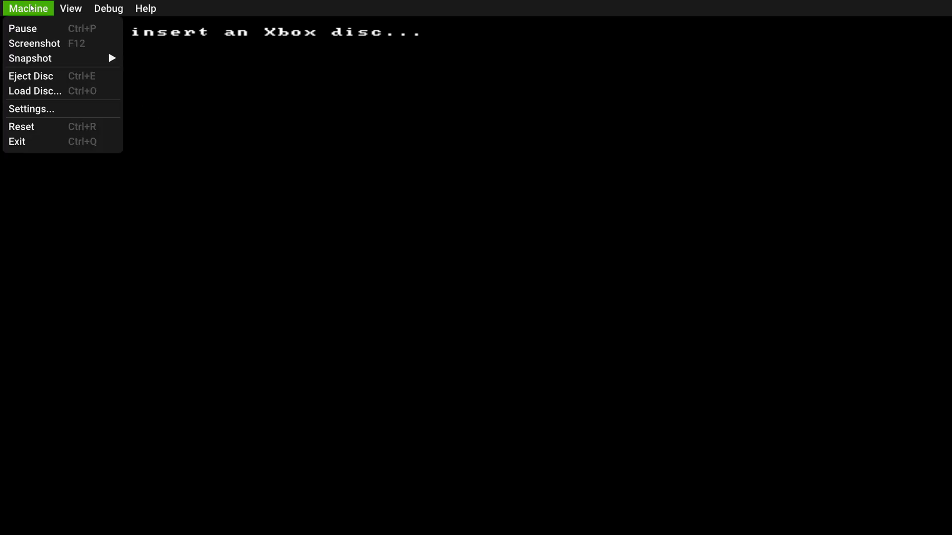
left_click(20, 141)
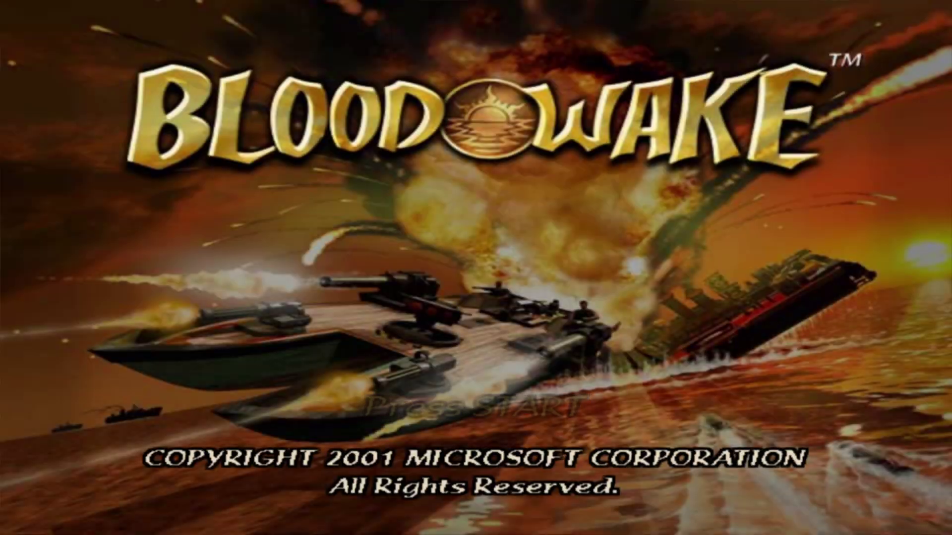
In Blood Wake, start a Battle Mode Open Contest in the calm Tombstones arena with the Hellcat catamaran and fire its weapon.
key("Return")
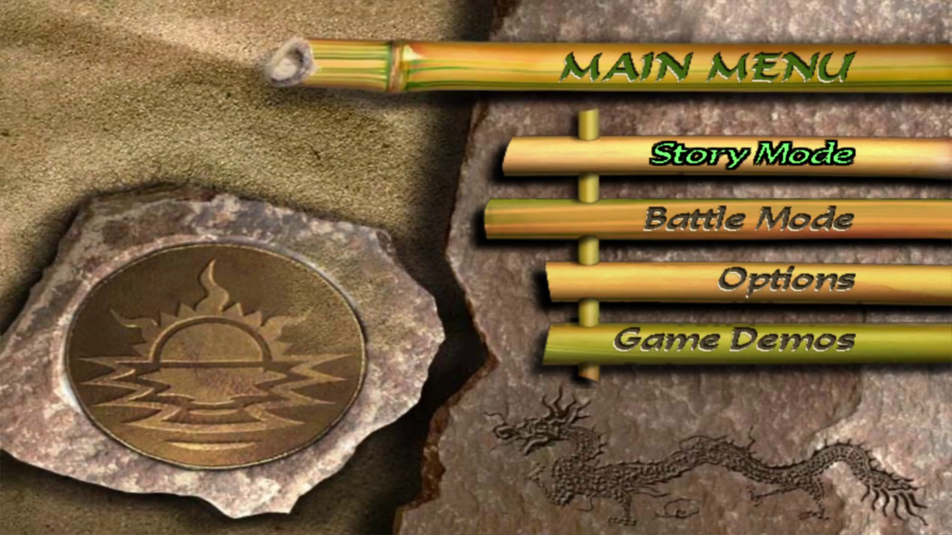
key("Return")
key("Return")
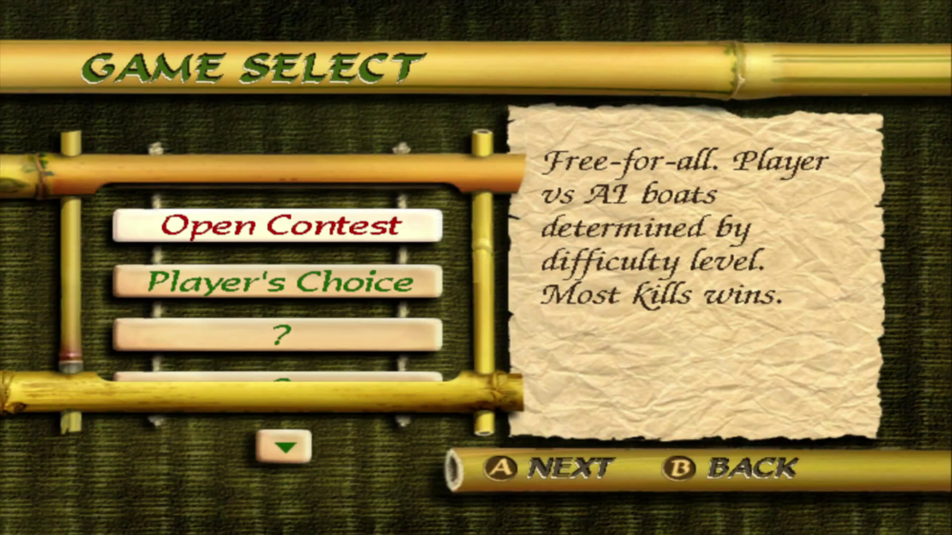
key("Return")
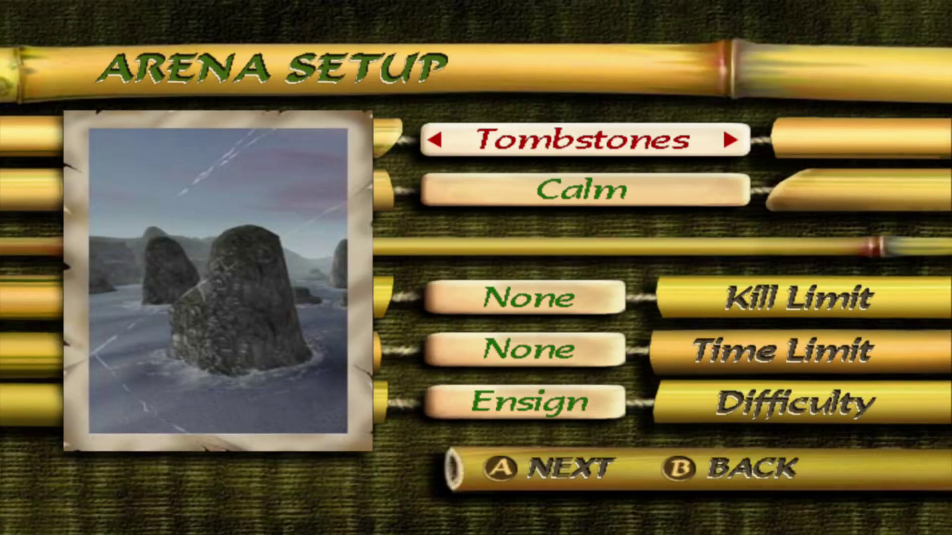
key("Return")
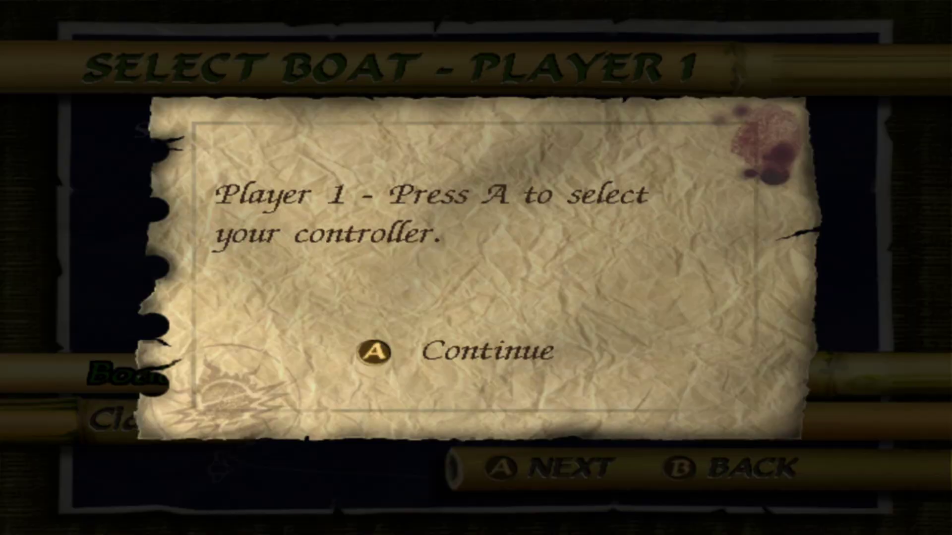
key("Return")
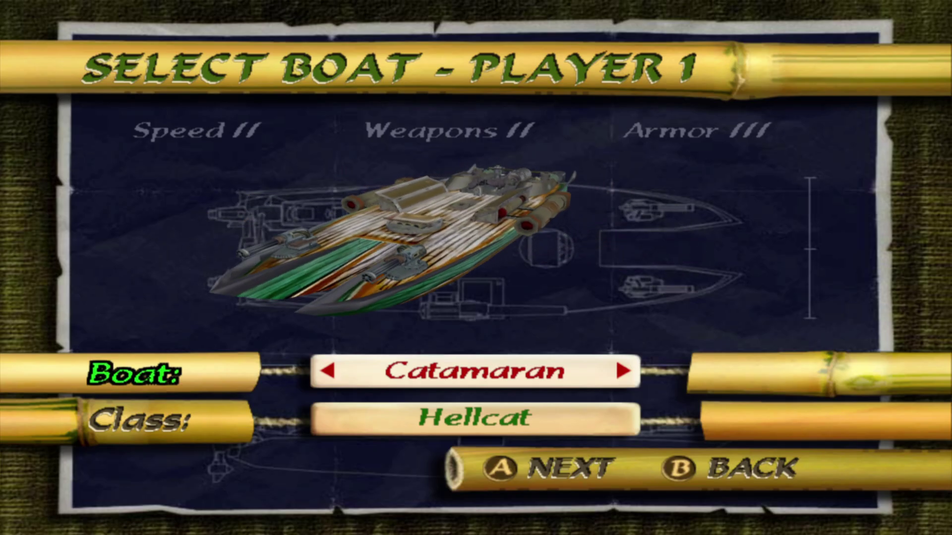
key("Return")
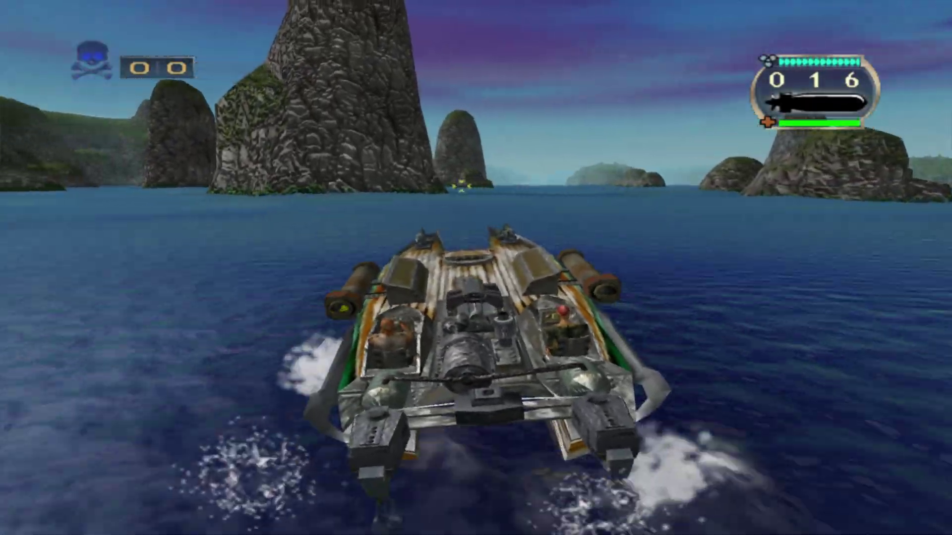
key("space")
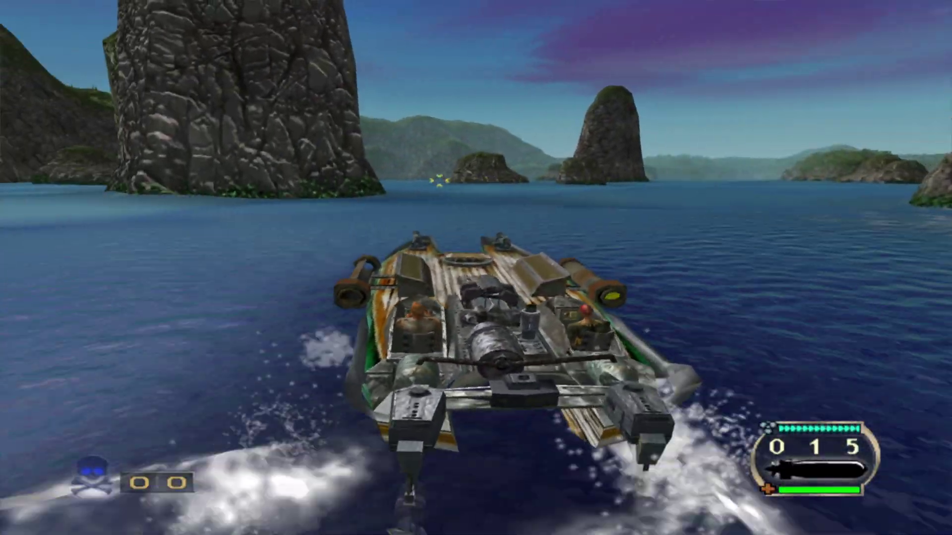